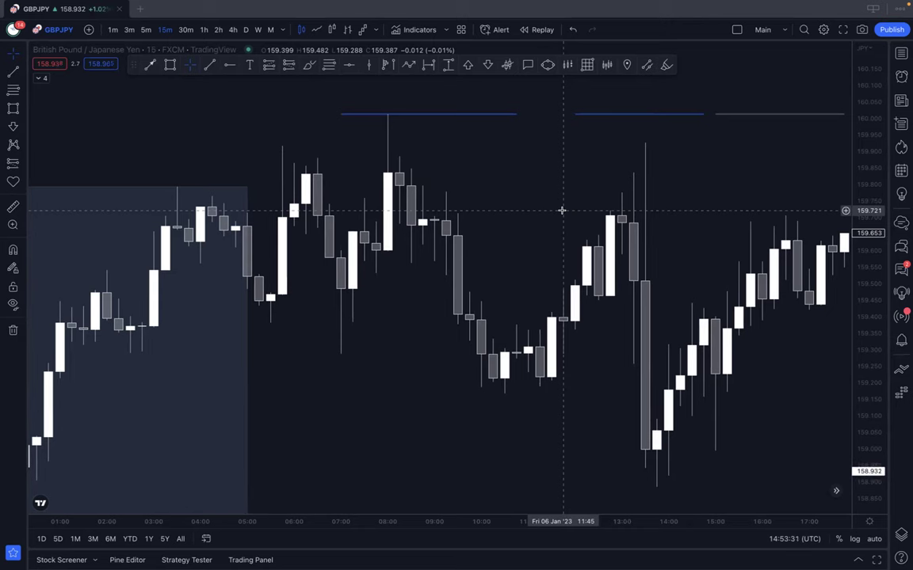
# Step: Draw a rising zigzag arrow of higher highs and higher lows above the morning candles
pyautogui.moveTo(521, 171); pyautogui.dragTo(560, 351)
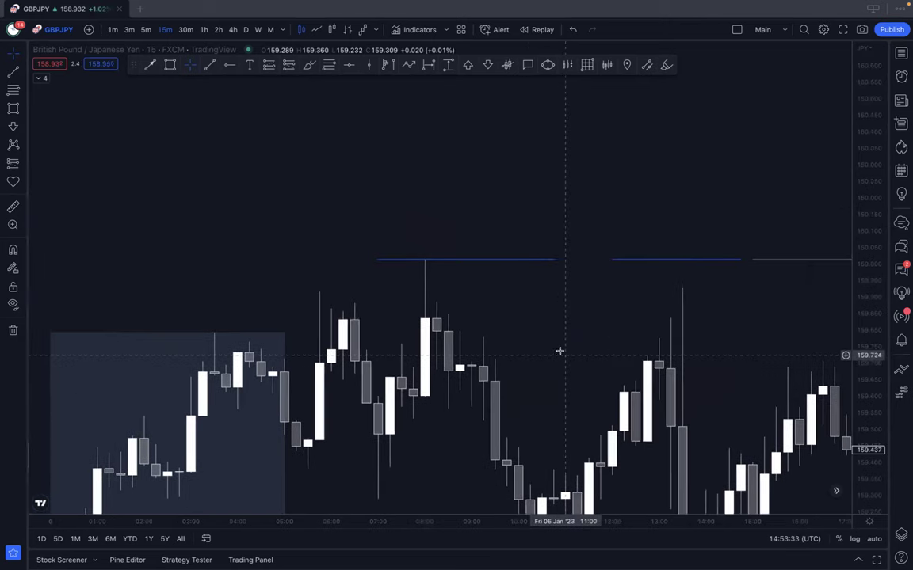
pyautogui.moveTo(397, 190); pyautogui.dragTo(387, 277)
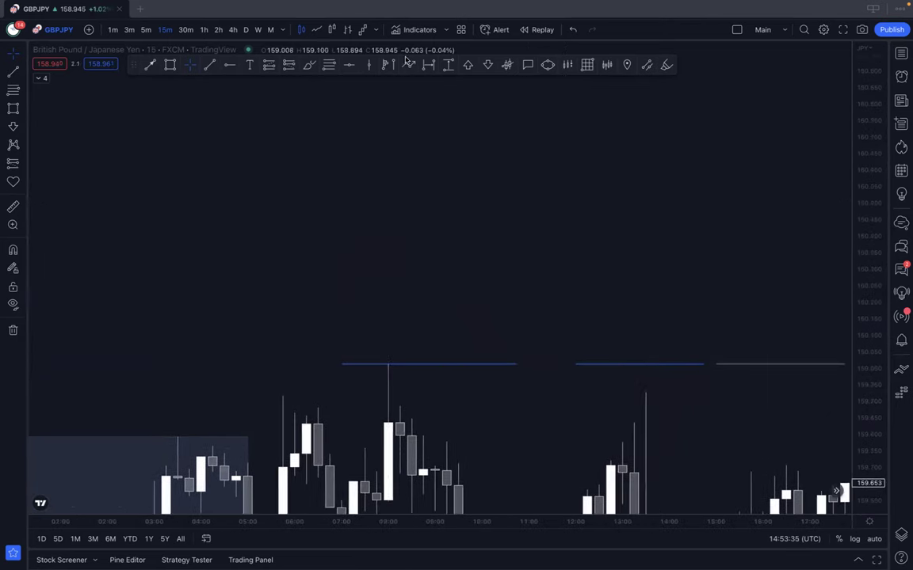
pyautogui.click(153, 321)
pyautogui.click(177, 239)
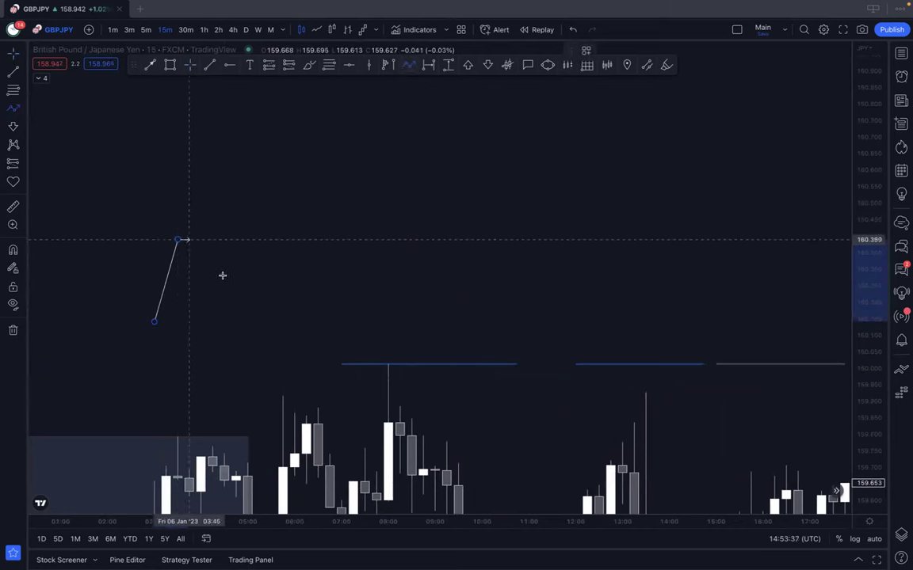
pyautogui.click(225, 278)
pyautogui.click(259, 168)
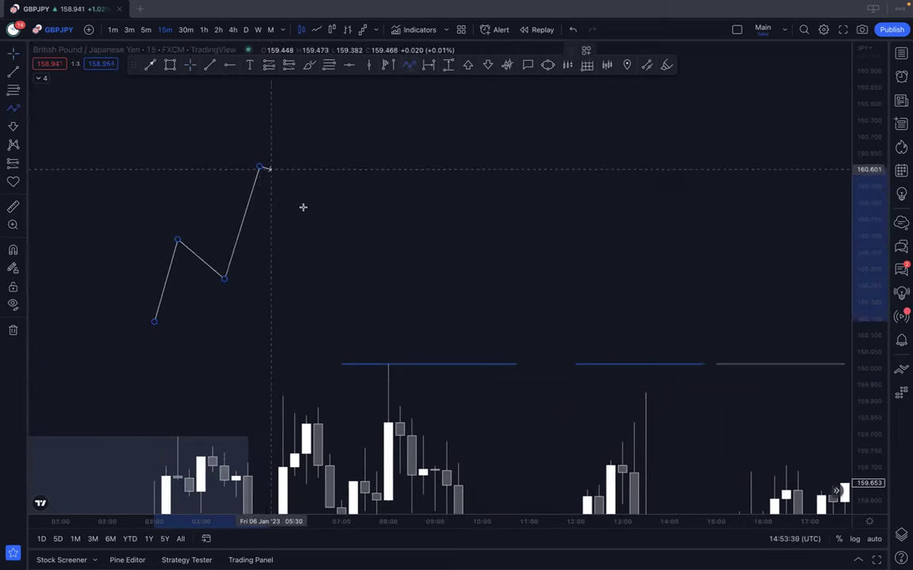
pyautogui.click(317, 231)
pyautogui.click(353, 95)
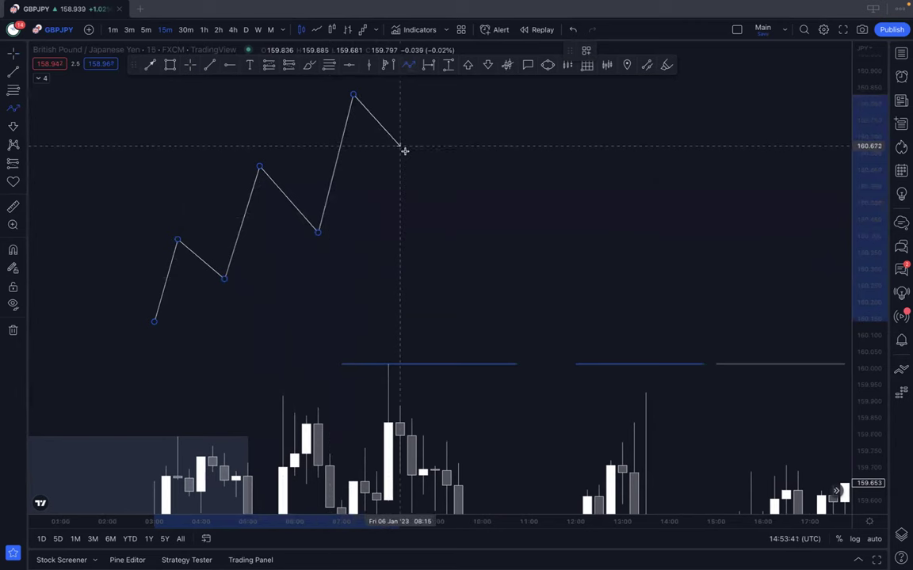
pyautogui.click(400, 151)
pyautogui.doubleClick(432, 86)
# Step: Sketch a few freehand brush strokes on the chart, then undo them
pyautogui.moveTo(474, 160)
pyautogui.mouseDown()
pyautogui.moveTo(478, 200)
pyautogui.moveTo(389, 225)
pyautogui.mouseUp()
pyautogui.scroll(-4, 389, 226)
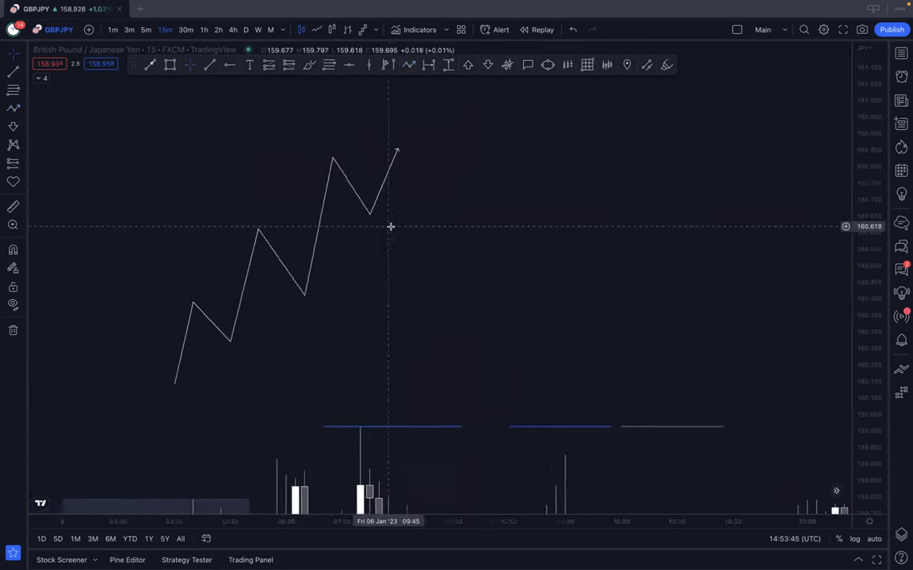
pyautogui.moveTo(445, 251)
pyautogui.mouseDown()
pyautogui.moveTo(355, 252)
pyautogui.moveTo(424, 90)
pyautogui.mouseUp()
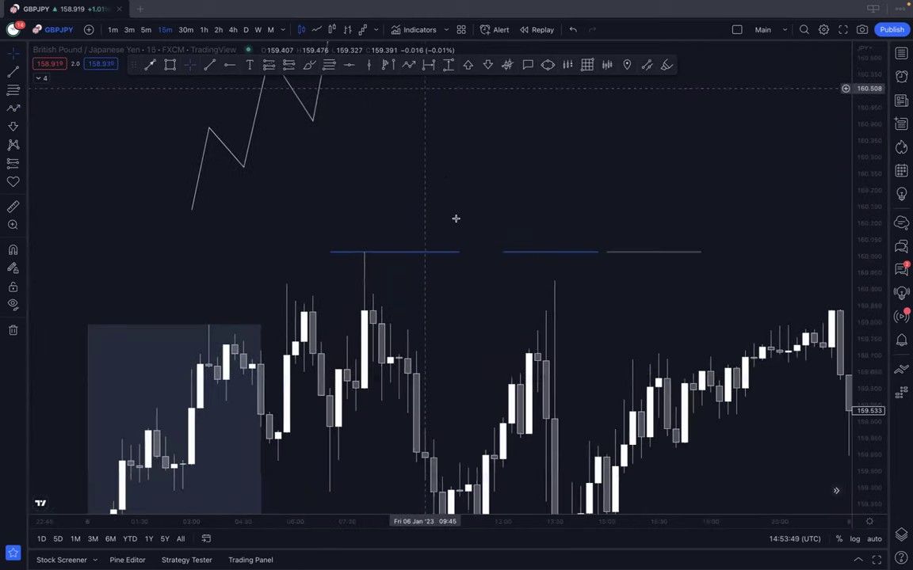
pyautogui.moveTo(455, 212); pyautogui.dragTo(451, 143)
pyautogui.click(309, 65)
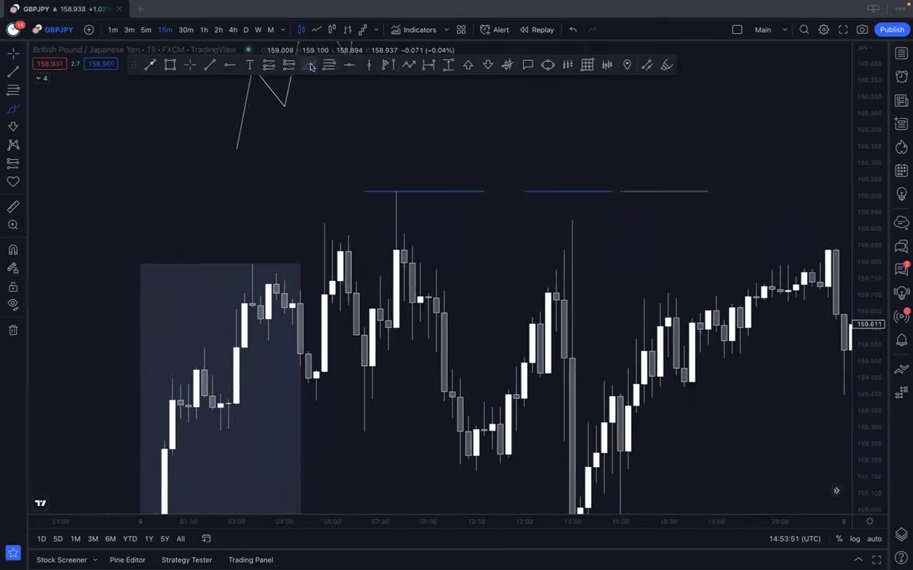
pyautogui.moveTo(371, 204); pyautogui.dragTo(432, 219)
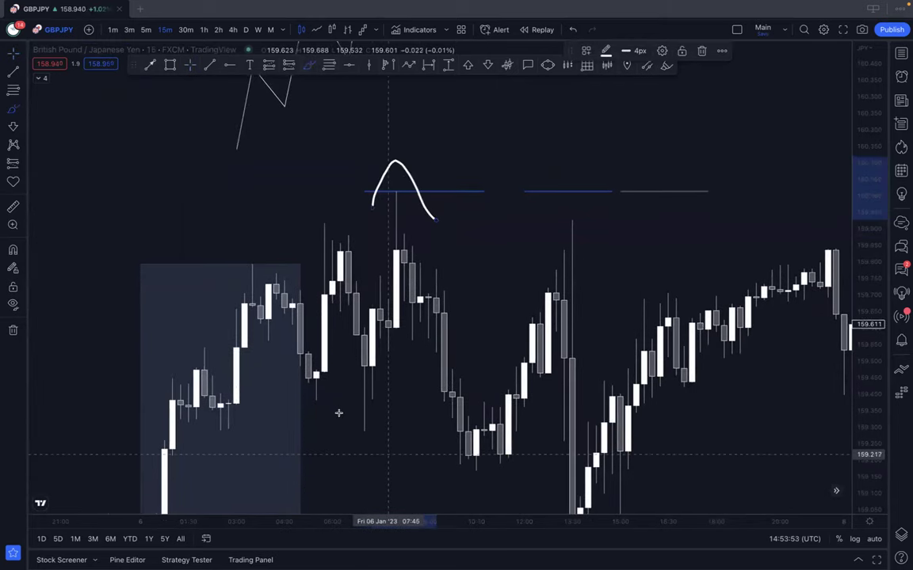
pyautogui.moveTo(333, 404); pyautogui.dragTo(372, 379)
pyautogui.moveTo(444, 444)
pyautogui.mouseDown()
pyautogui.moveTo(501, 507)
pyautogui.moveTo(522, 448)
pyautogui.mouseUp()
pyautogui.hotkey('ctrl', 'z')
pyautogui.hotkey('ctrl', 'z')
pyautogui.hotkey('ctrl', 'z')
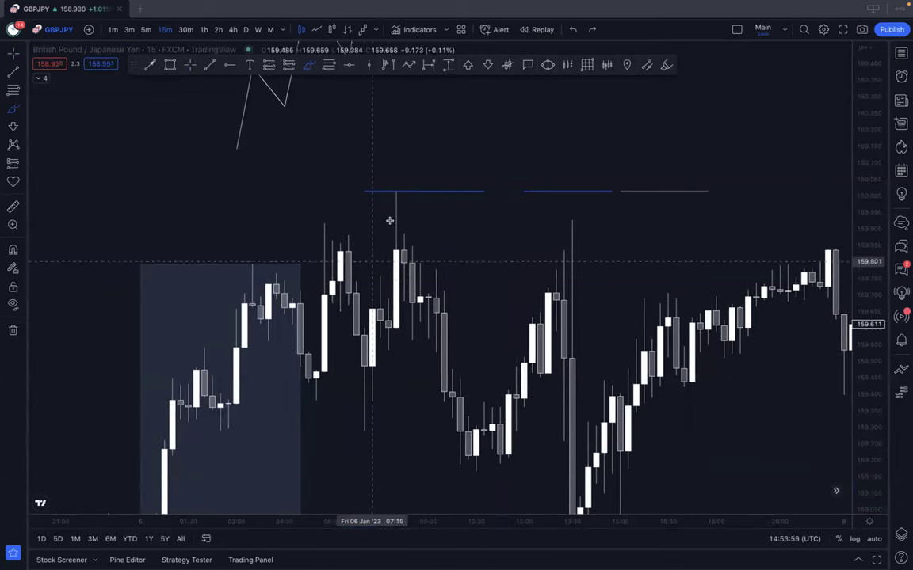
pyautogui.click(13, 51)
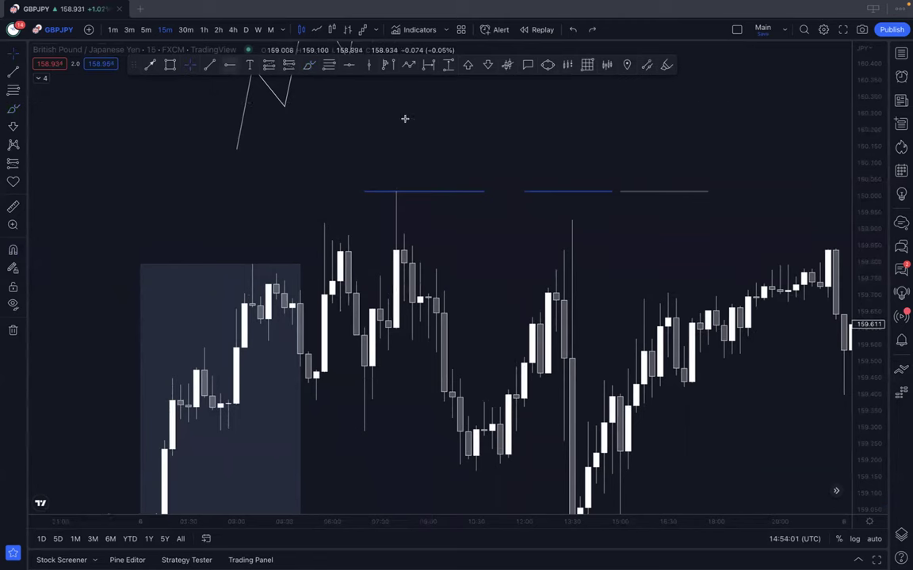
# Step: Draw a second rising zigzag arrow right of the first, climbing to a new high near 160.90
pyautogui.moveTo(434, 116)
pyautogui.mouseDown()
pyautogui.moveTo(449, 136)
pyautogui.moveTo(491, 330)
pyautogui.mouseUp()
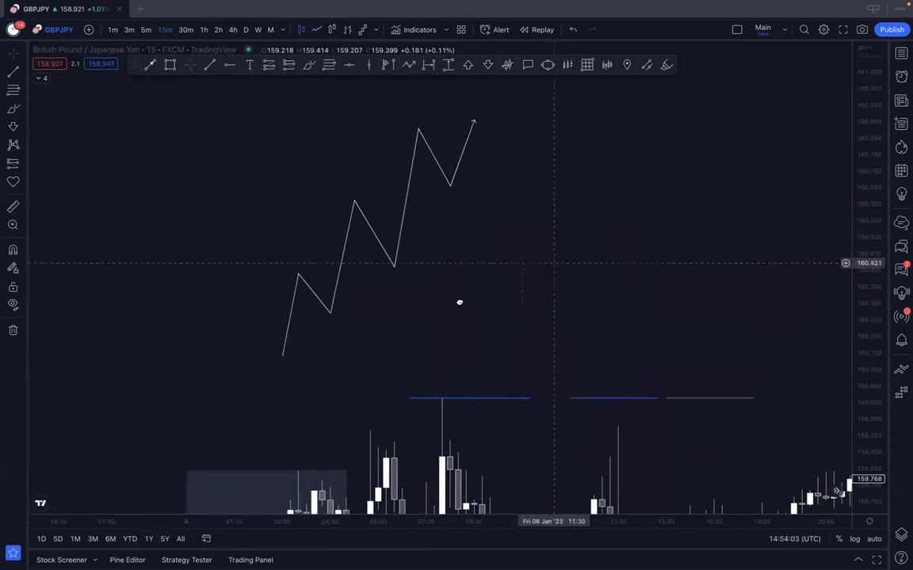
pyautogui.moveTo(459, 302); pyautogui.dragTo(355, 338)
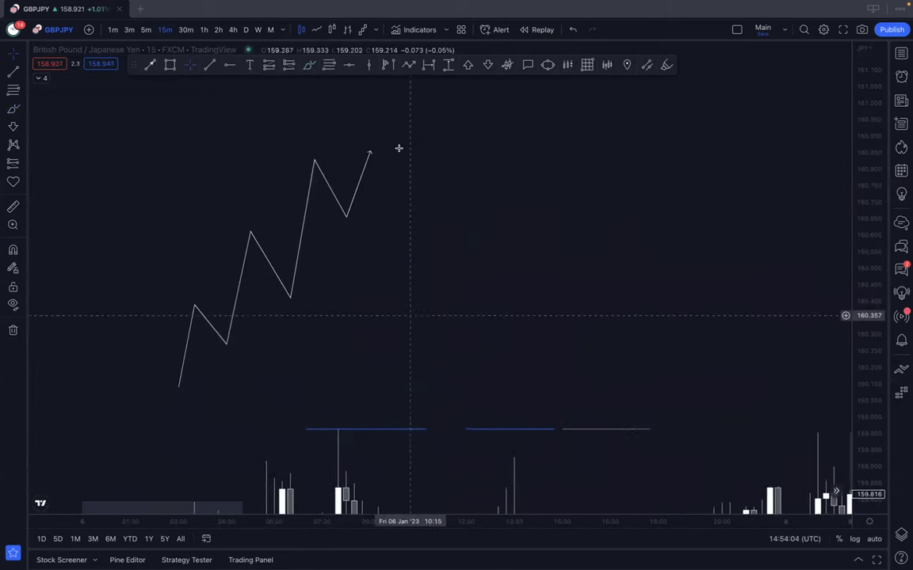
pyautogui.click(343, 214)
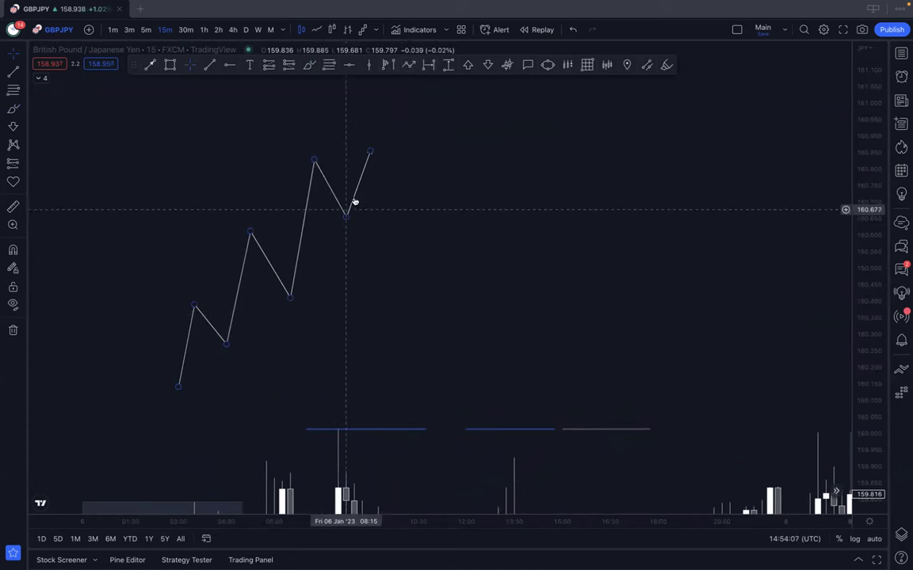
pyautogui.click(407, 66)
pyautogui.click(465, 370)
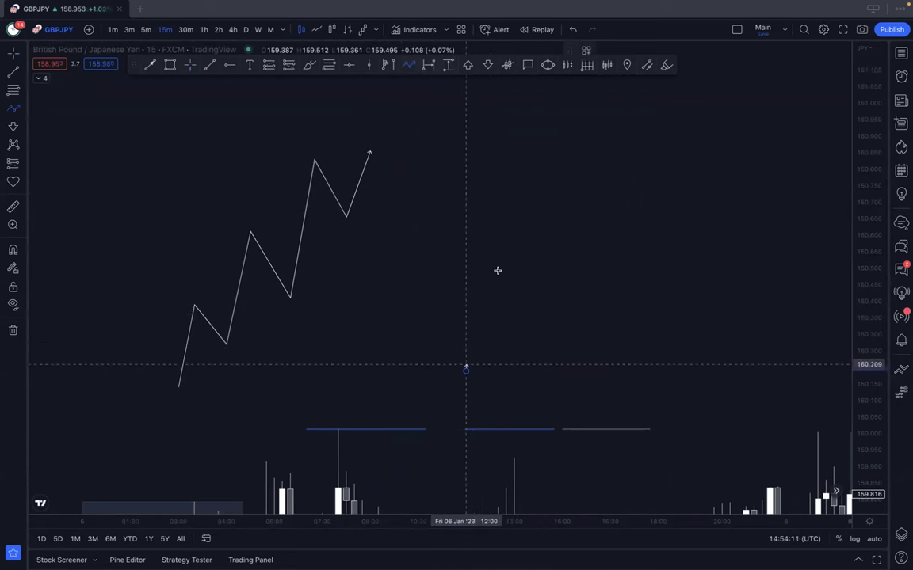
pyautogui.click(497, 270)
pyautogui.click(545, 325)
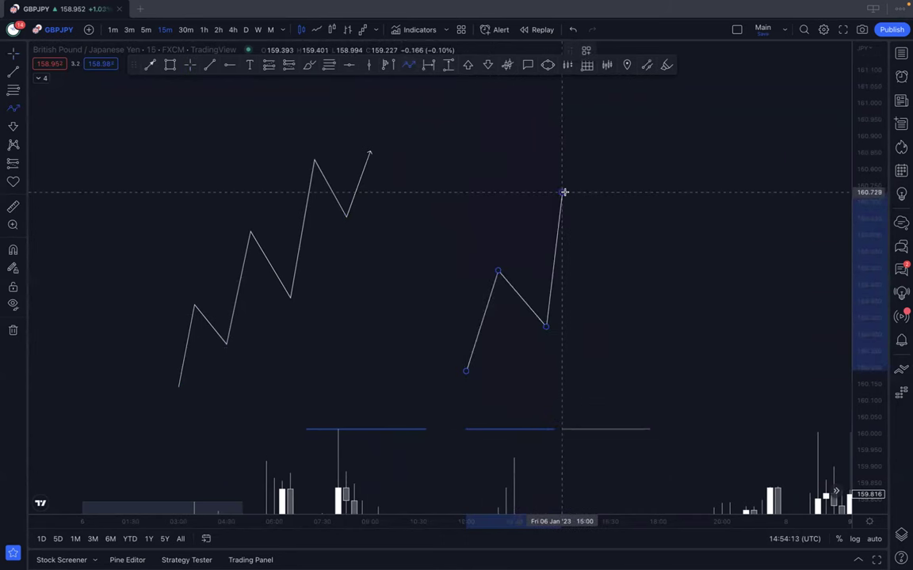
pyautogui.click(562, 193)
pyautogui.click(609, 267)
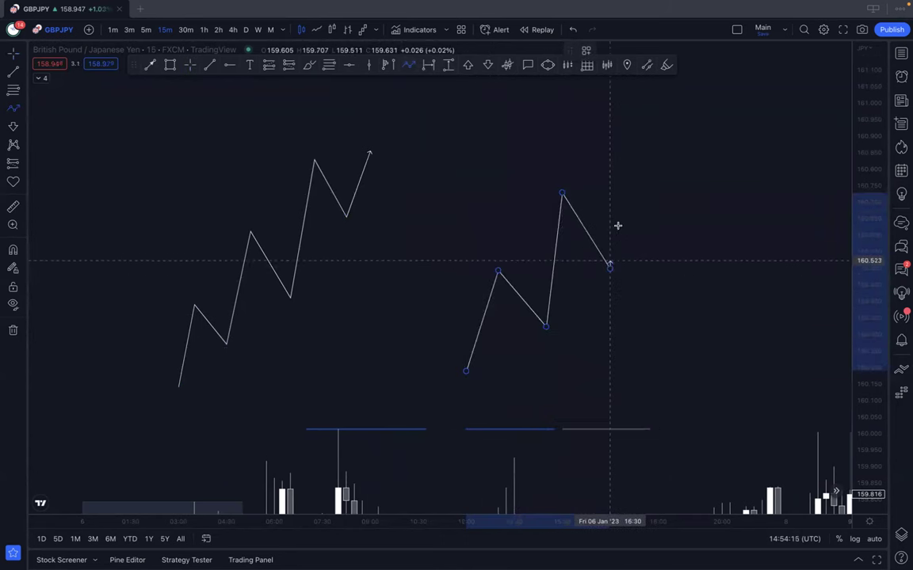
pyautogui.click(617, 215)
pyautogui.click(642, 270)
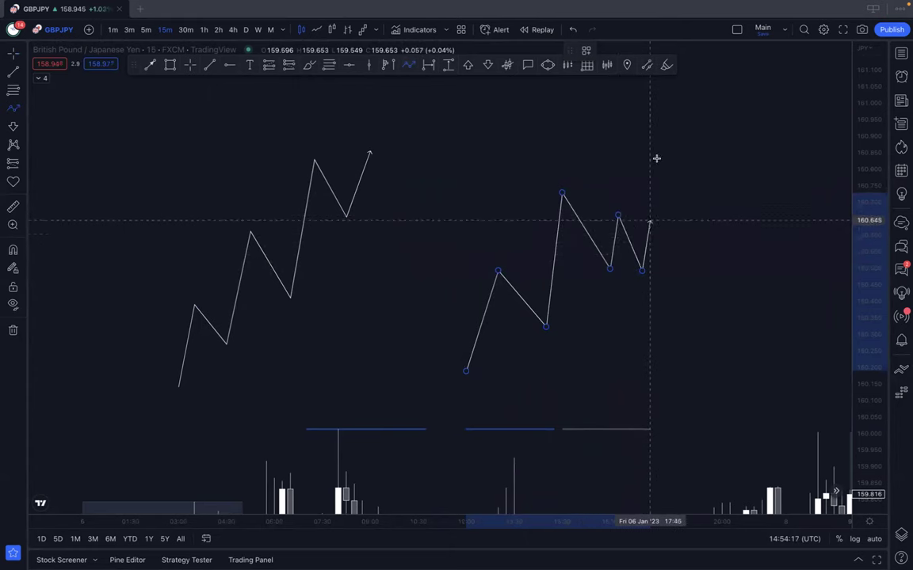
pyautogui.doubleClick(666, 133)
pyautogui.click(629, 265)
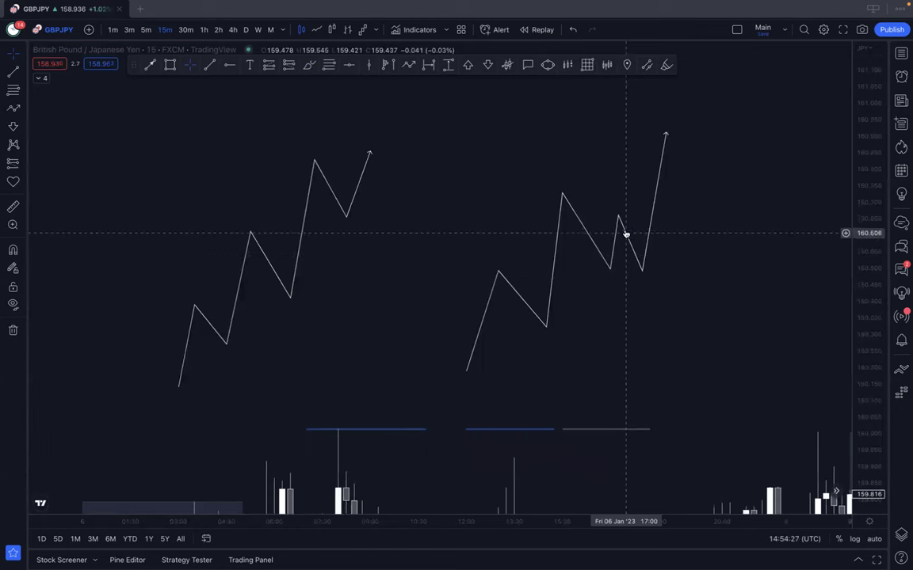
# Step: Delete the right and left zigzag arrows, then zoom and pan back to earlier candles
pyautogui.click(623, 235)
pyautogui.press('Delete')
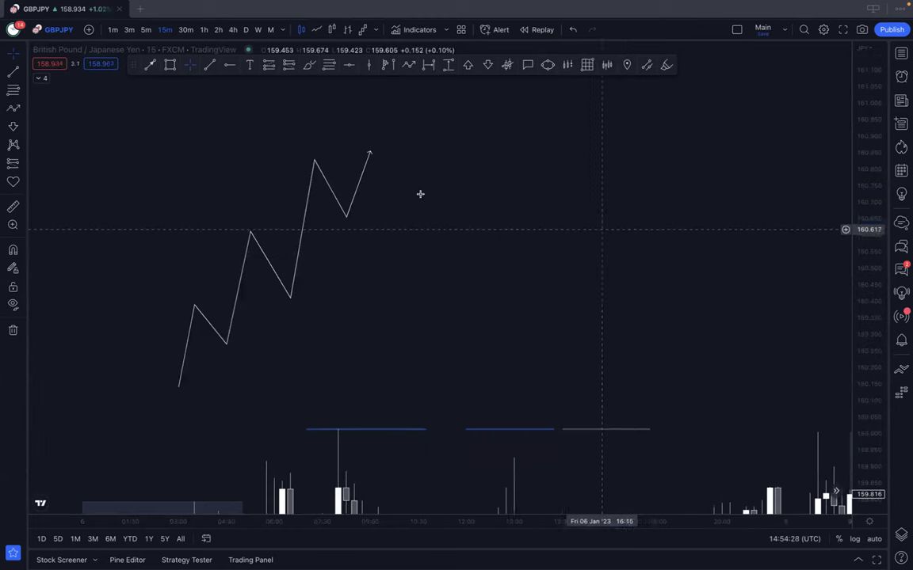
pyautogui.click(362, 179)
pyautogui.press('Delete')
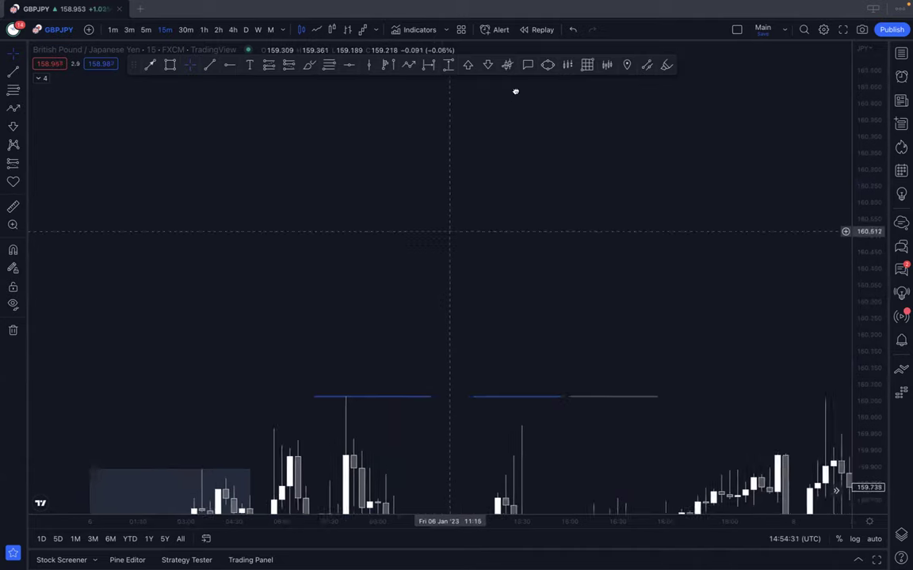
pyautogui.scroll(5, 507, 192)
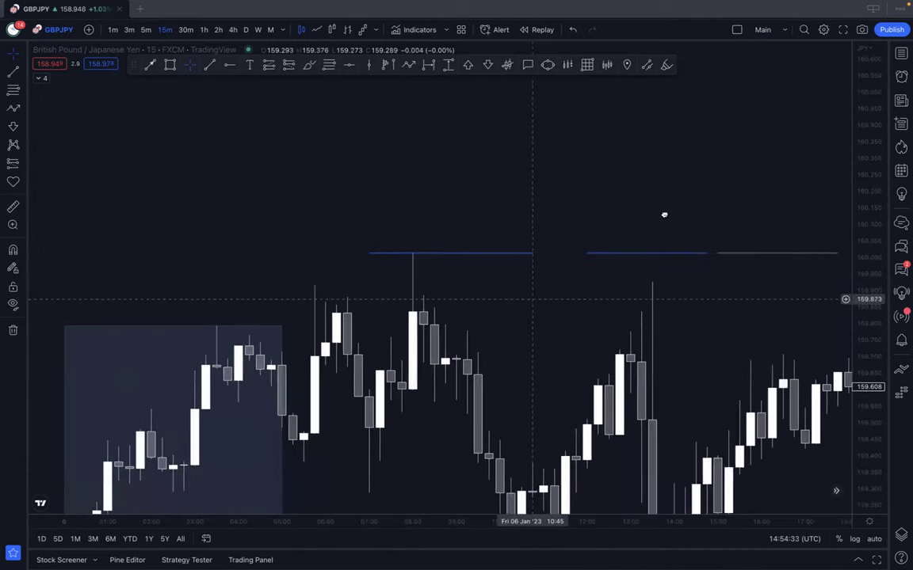
pyautogui.moveTo(662, 211); pyautogui.dragTo(835, 185)
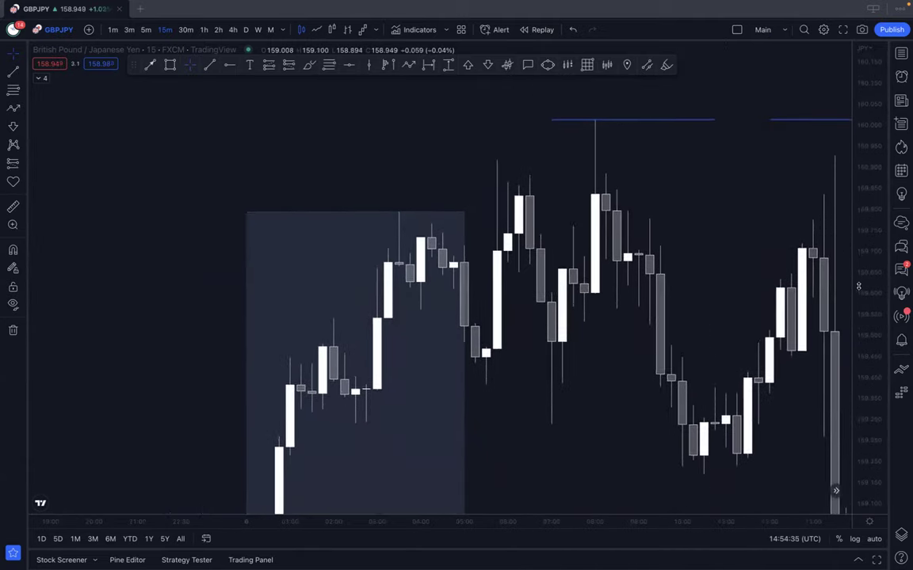
pyautogui.scroll(3, 602, 206)
pyautogui.scroll(2, 586, 202)
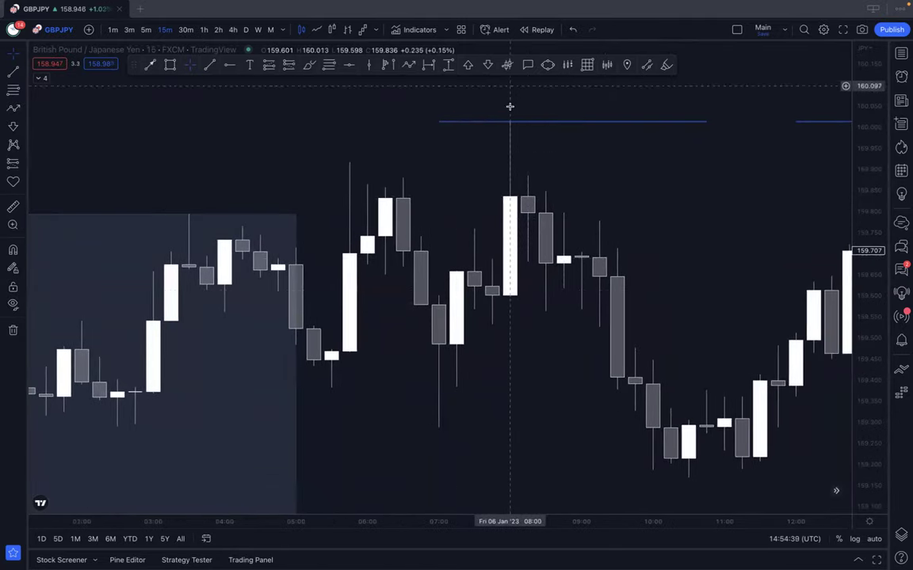
# Step: Start bar replay at the 07:15 candle of 6 Jan, hiding later bars
pyautogui.click(537, 30)
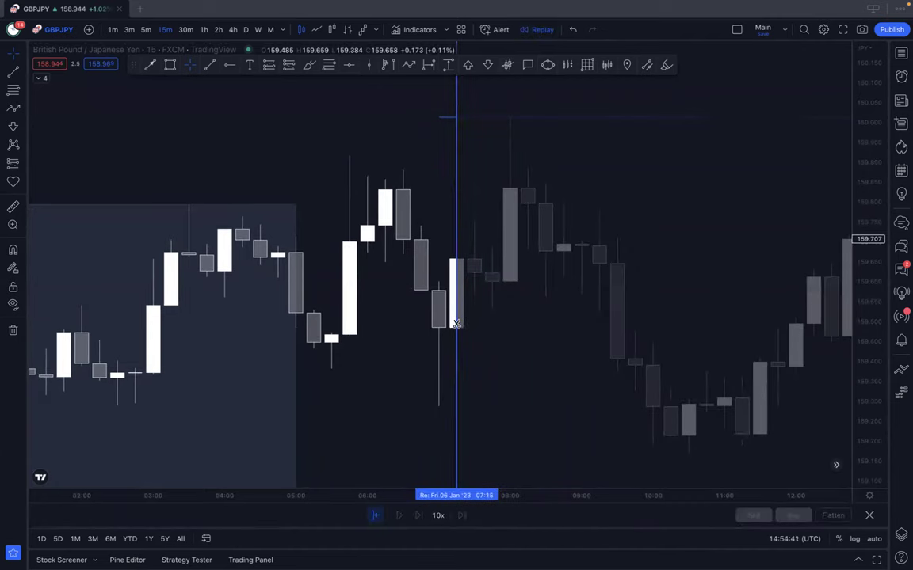
pyautogui.click(473, 307)
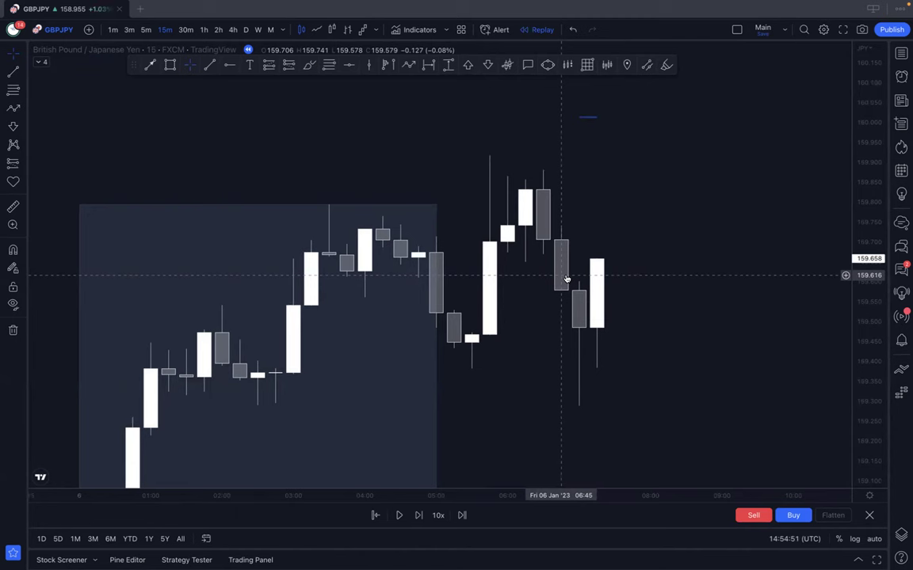
pyautogui.click(208, 66)
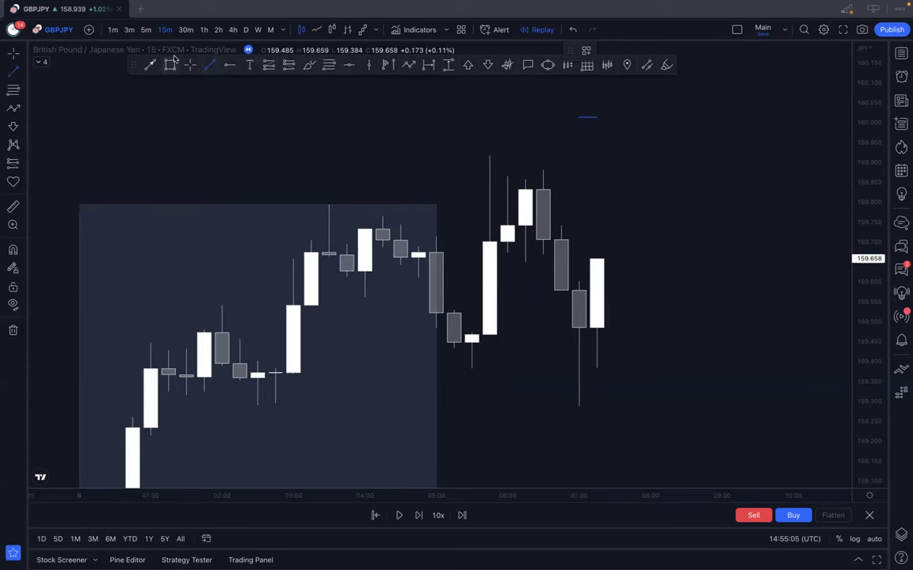
pyautogui.click(170, 64)
pyautogui.click(686, 232)
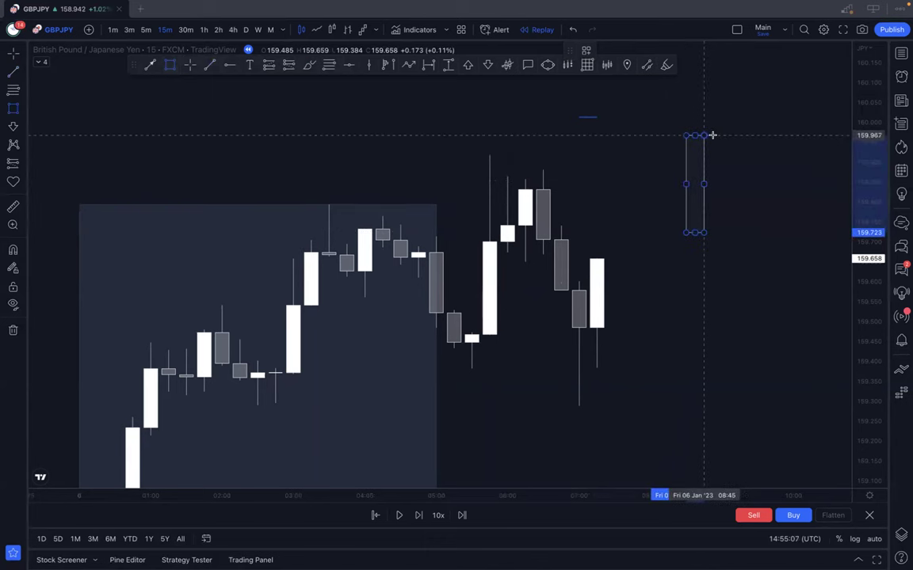
pyautogui.click(712, 135)
pyautogui.click(715, 165)
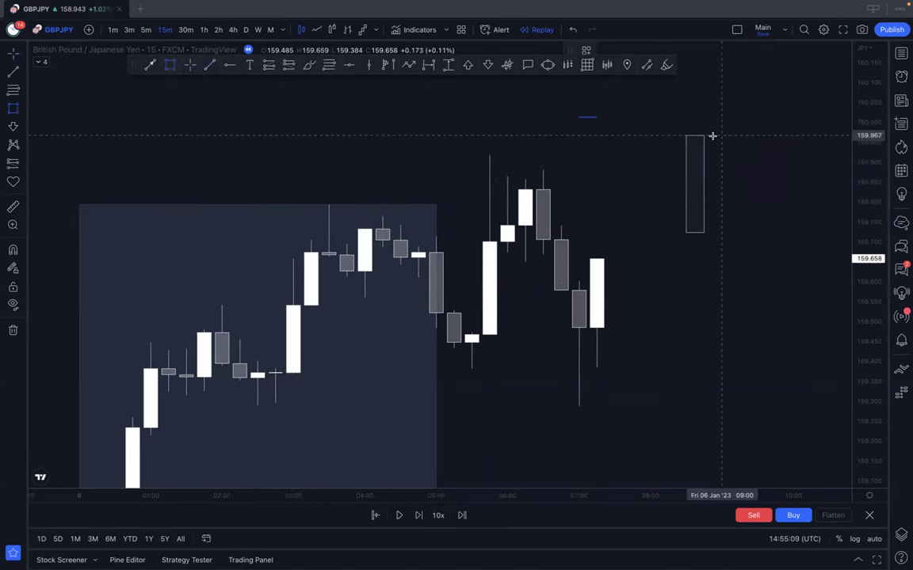
pyautogui.click(703, 135)
pyautogui.click(722, 274)
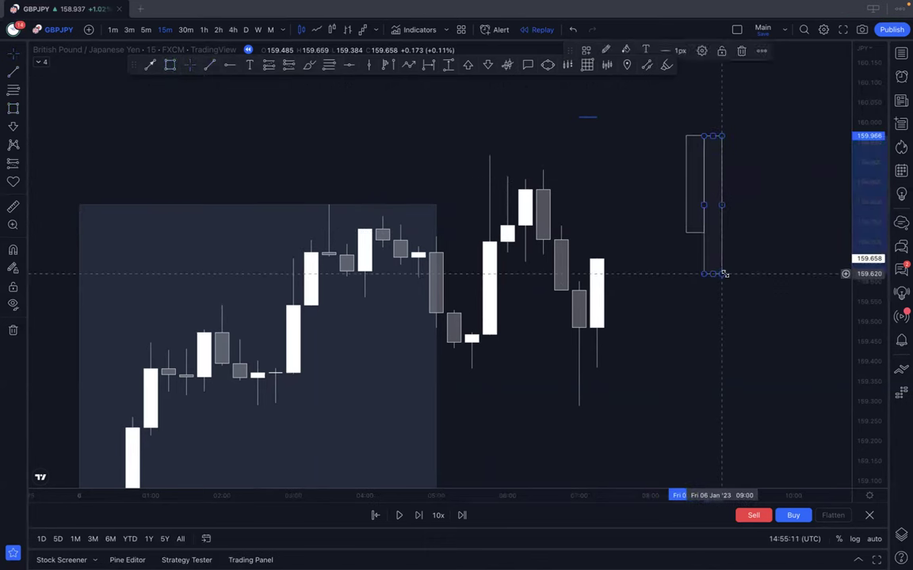
pyautogui.hotkey('ctrl', 'z')
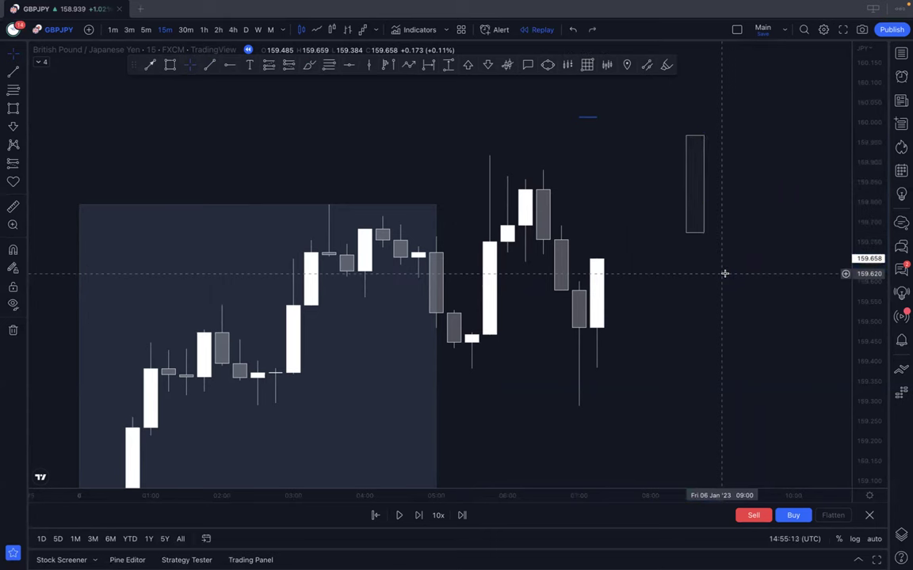
pyautogui.hotkey('ctrl', 'z')
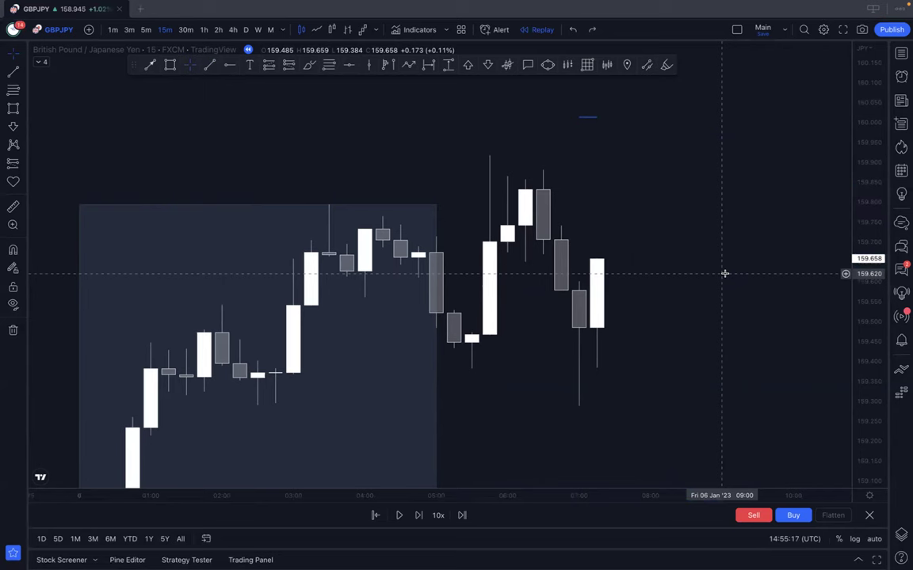
pyautogui.click(210, 64)
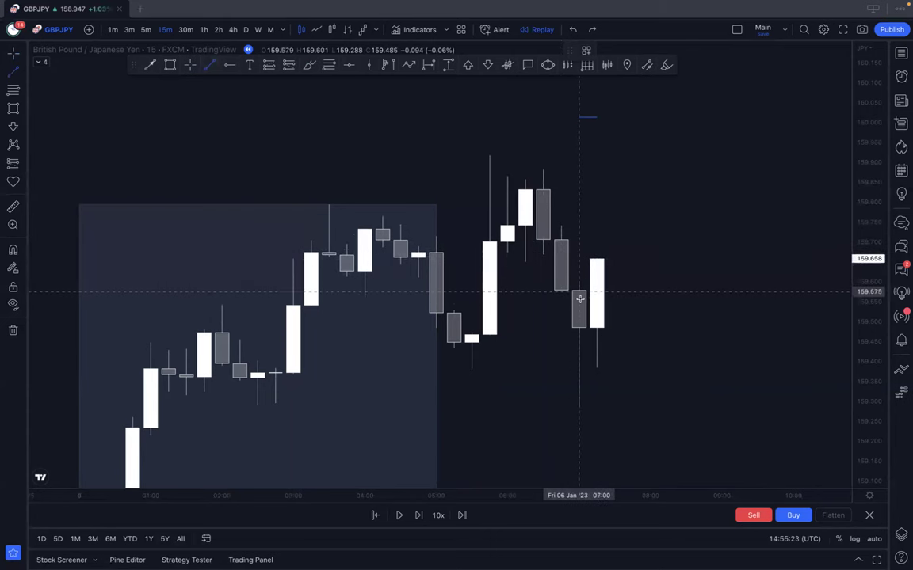
pyautogui.press('Escape')
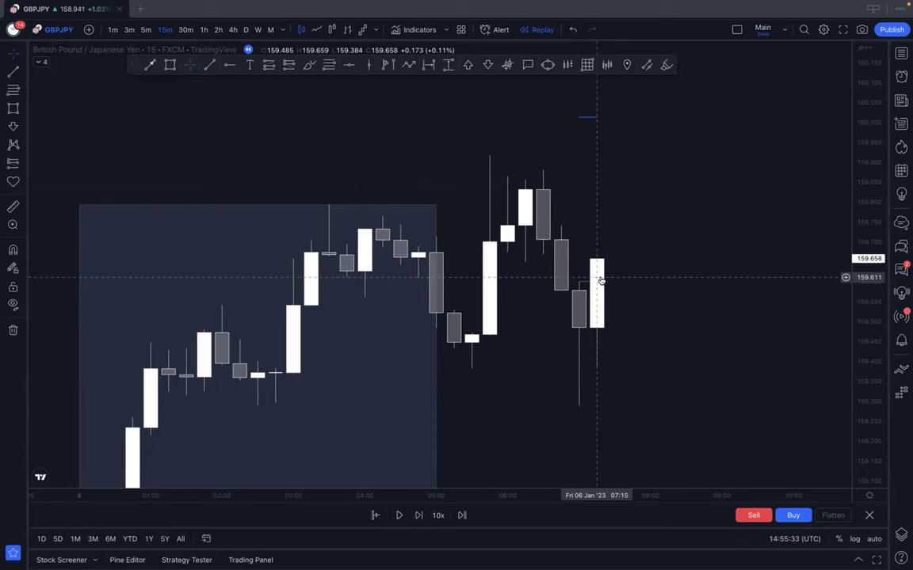
# Step: Step the replay forward one bar and draw a short horizontal line from the 07:00 candle's top
pyautogui.click(417, 515)
pyautogui.click(416, 515)
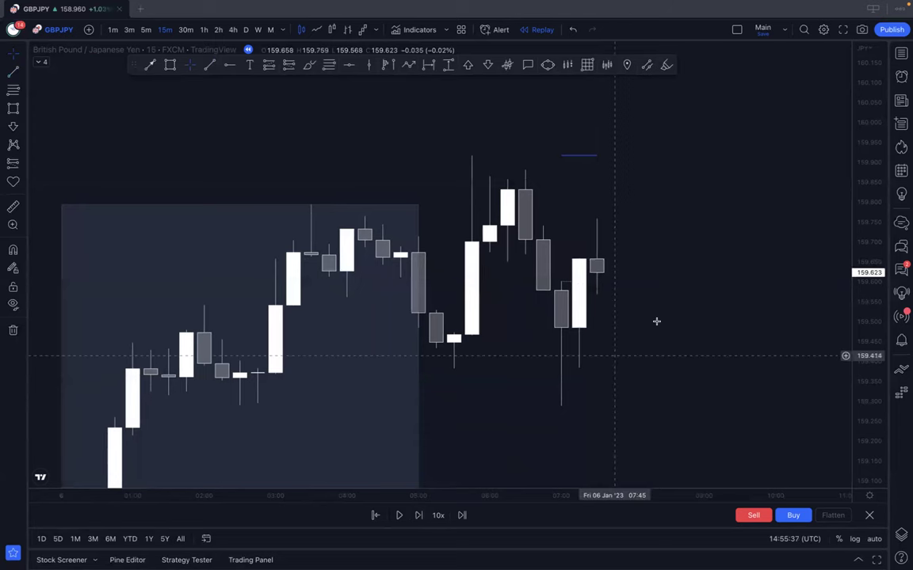
pyautogui.moveTo(654, 318); pyautogui.dragTo(592, 335)
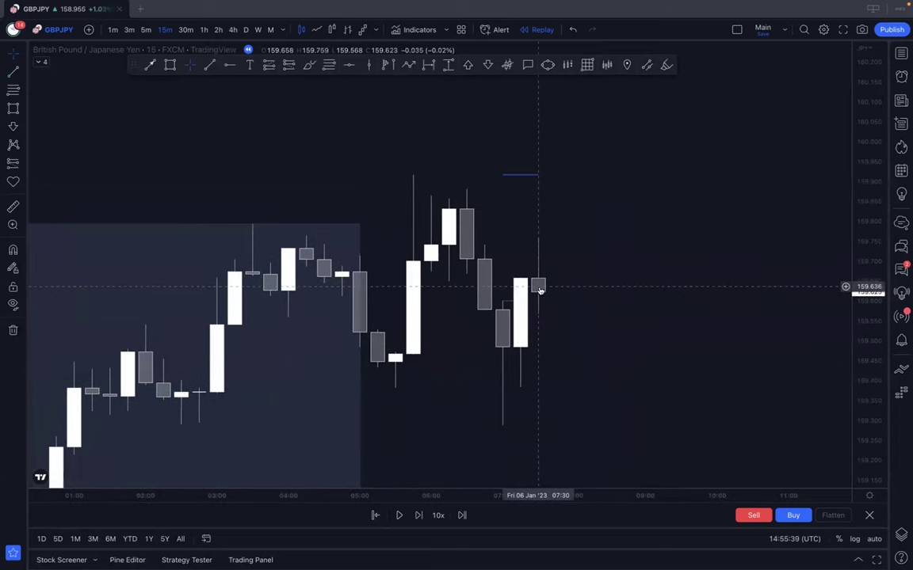
pyautogui.click(207, 65)
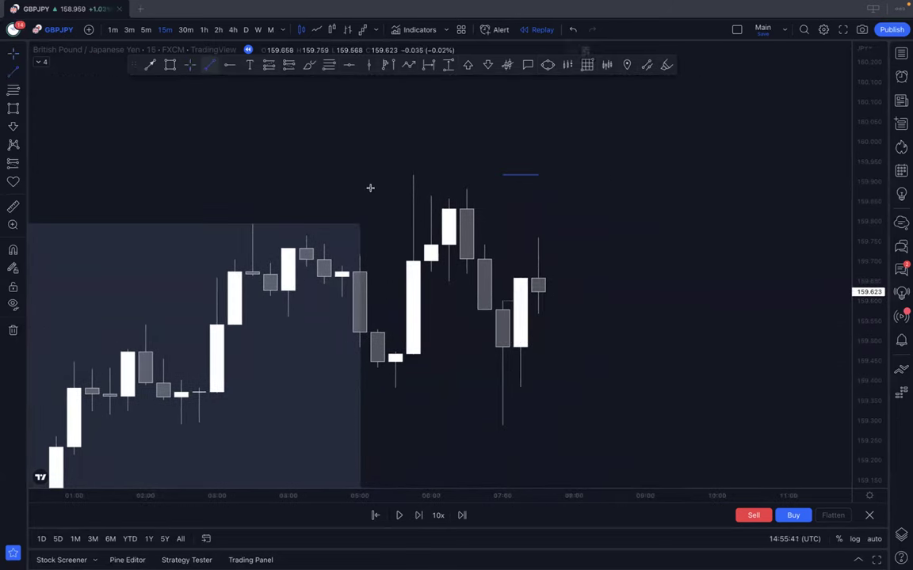
pyautogui.click(514, 310)
pyautogui.click(555, 310)
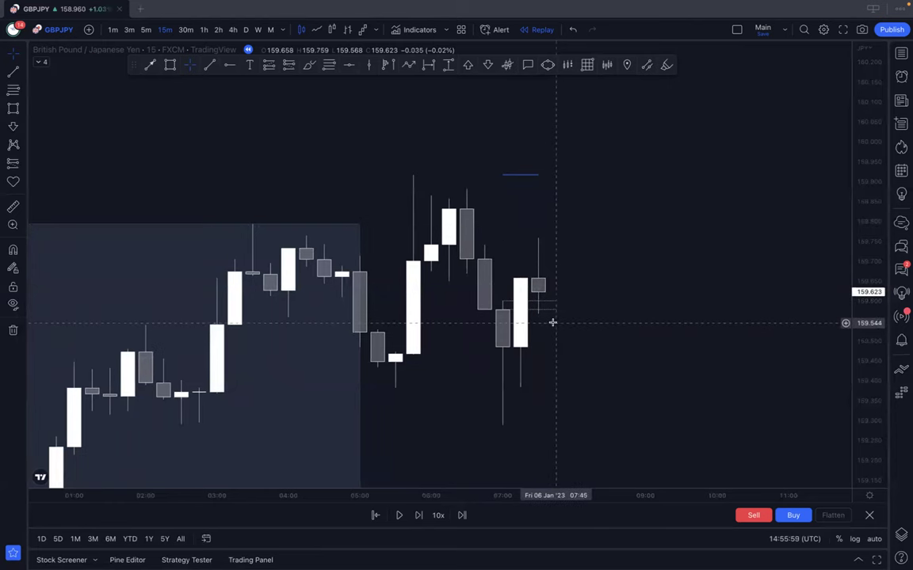
# Step: Advance the replay one bar and box the latest small candles with a rectangle zone
pyautogui.click(420, 515)
pyautogui.click(420, 515)
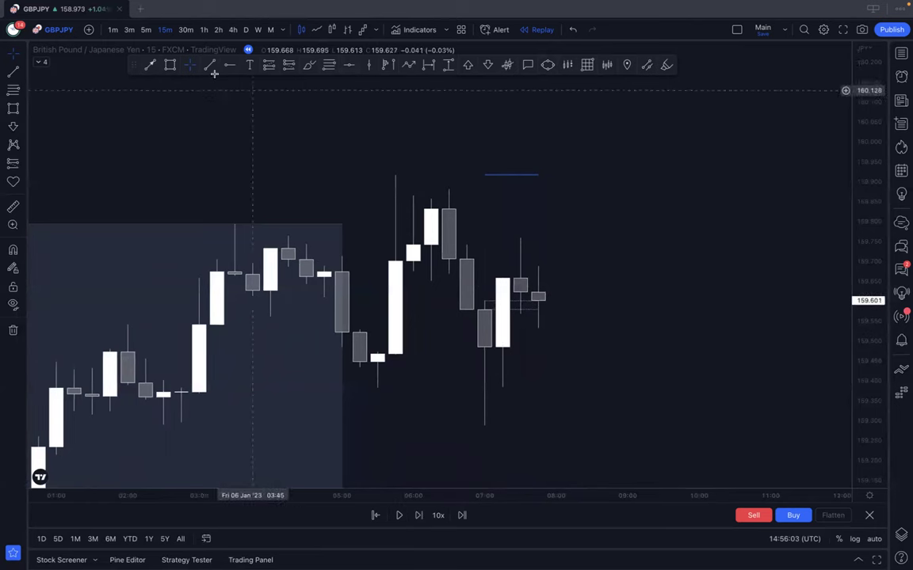
pyautogui.click(170, 65)
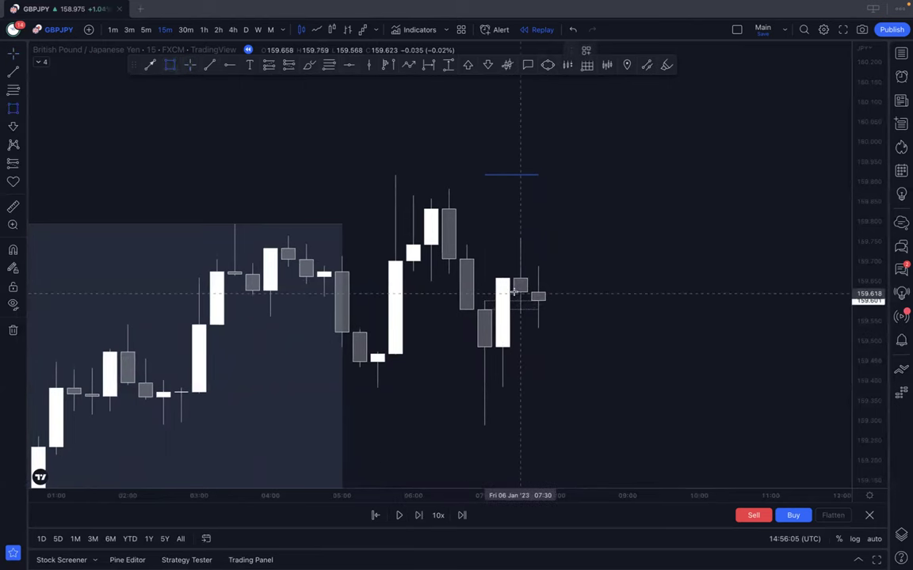
pyautogui.moveTo(520, 292); pyautogui.dragTo(559, 313)
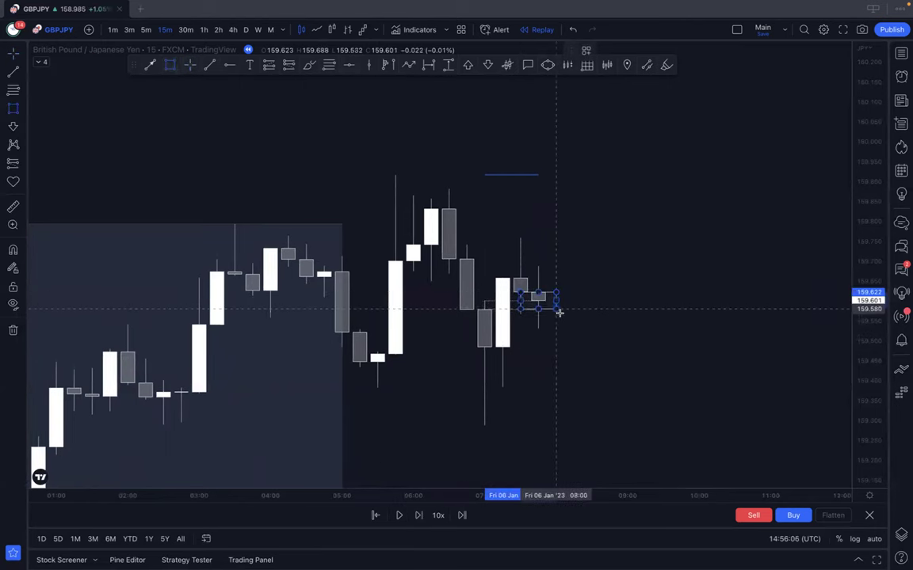
pyautogui.click(512, 312)
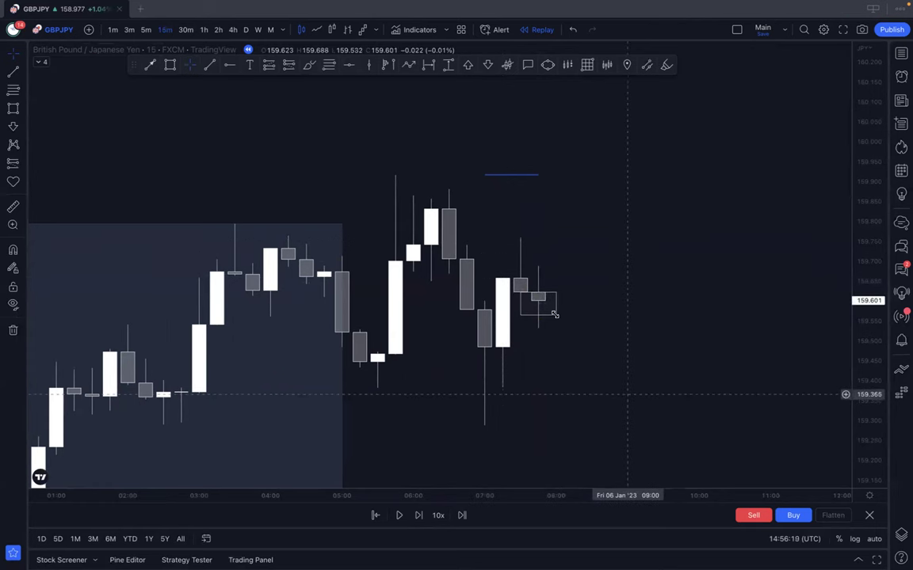
pyautogui.click(530, 295)
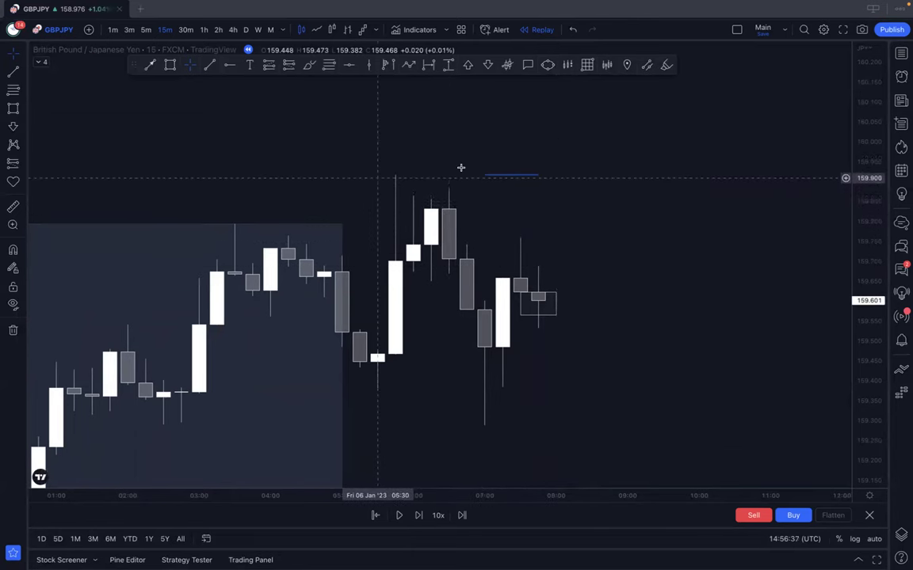
# Step: Zoom the chart and step the replay to the tall bullish 08:00 candle
pyautogui.hscroll(-5, 515, 159)
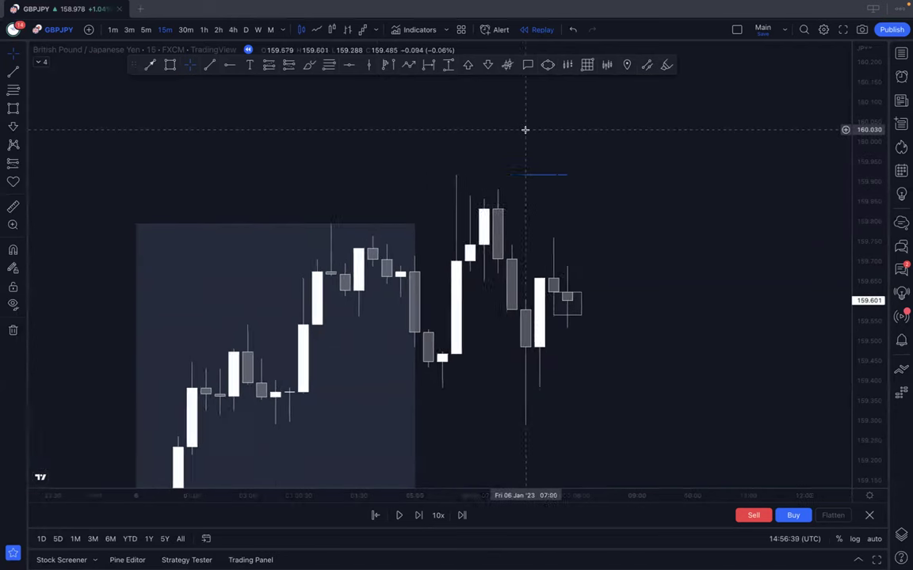
pyautogui.scroll(3, 524, 129)
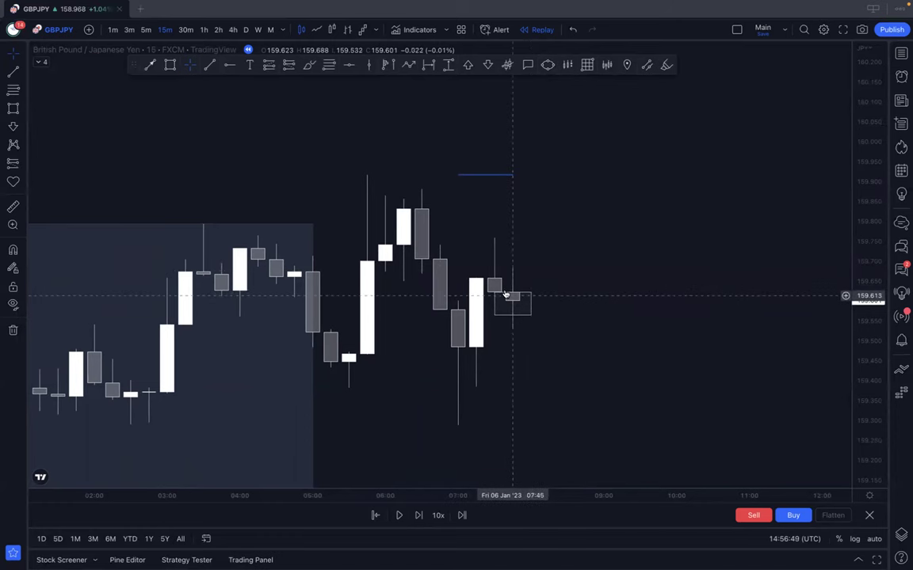
pyautogui.click(419, 516)
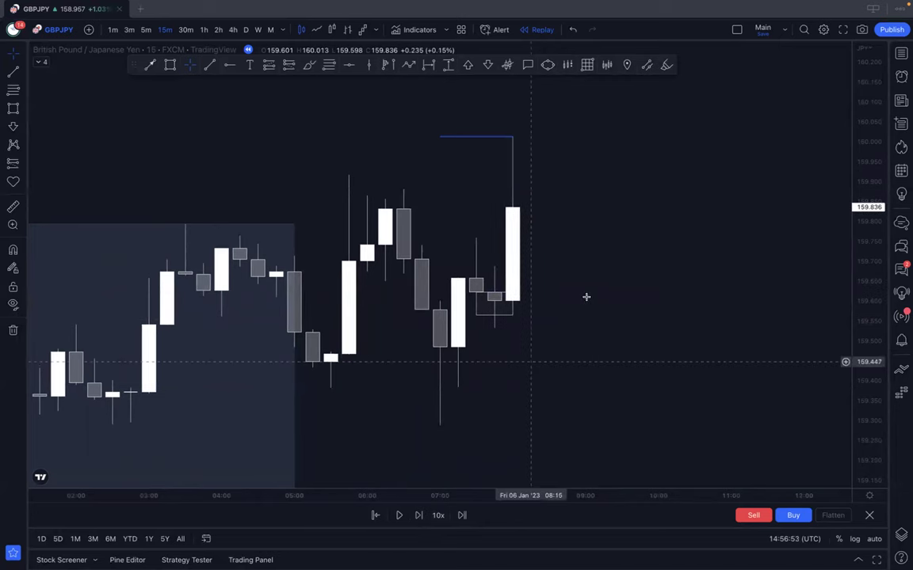
# Step: Place a green up-arrow win mark below the boxed candles and advance the replay to 08:15
pyautogui.click(473, 374)
pyautogui.moveTo(521, 307); pyautogui.dragTo(509, 311)
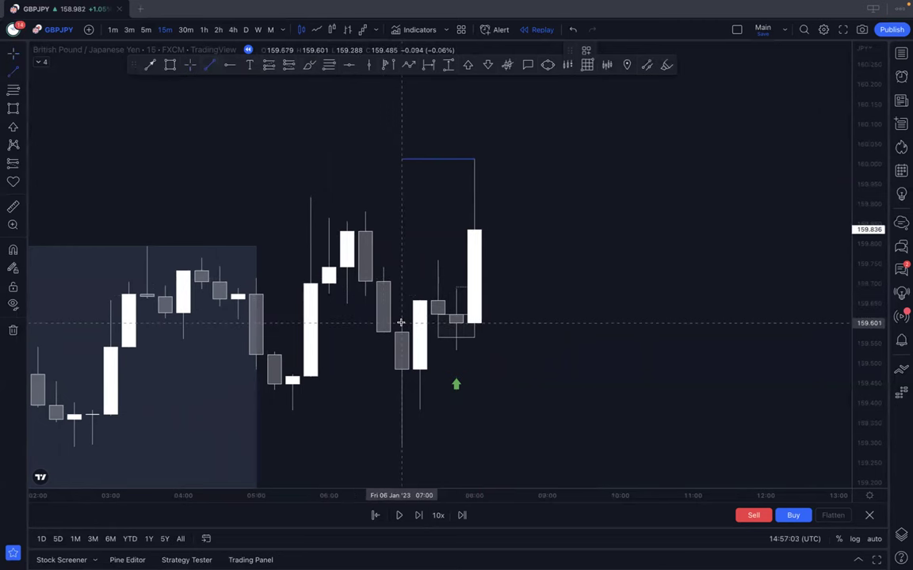
pyautogui.press('Escape')
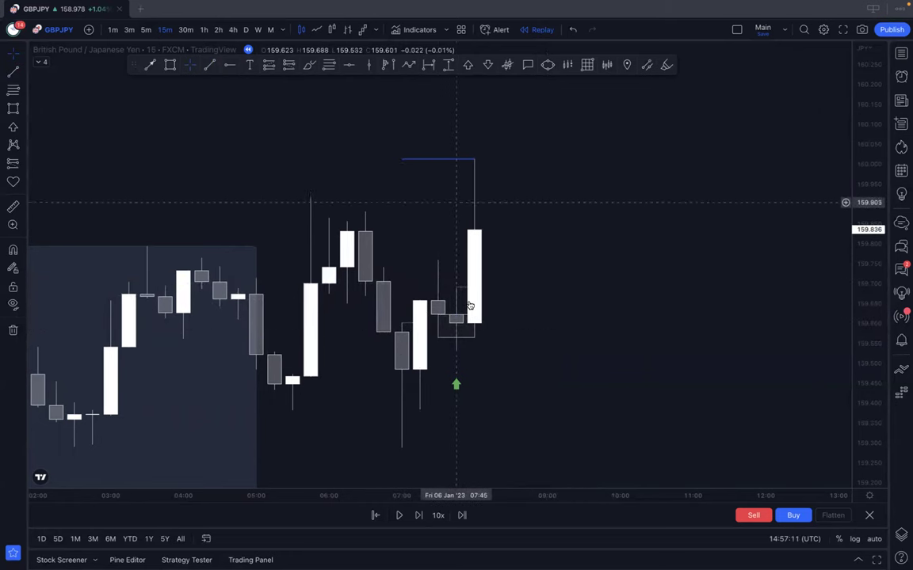
pyautogui.click(418, 516)
pyautogui.click(417, 516)
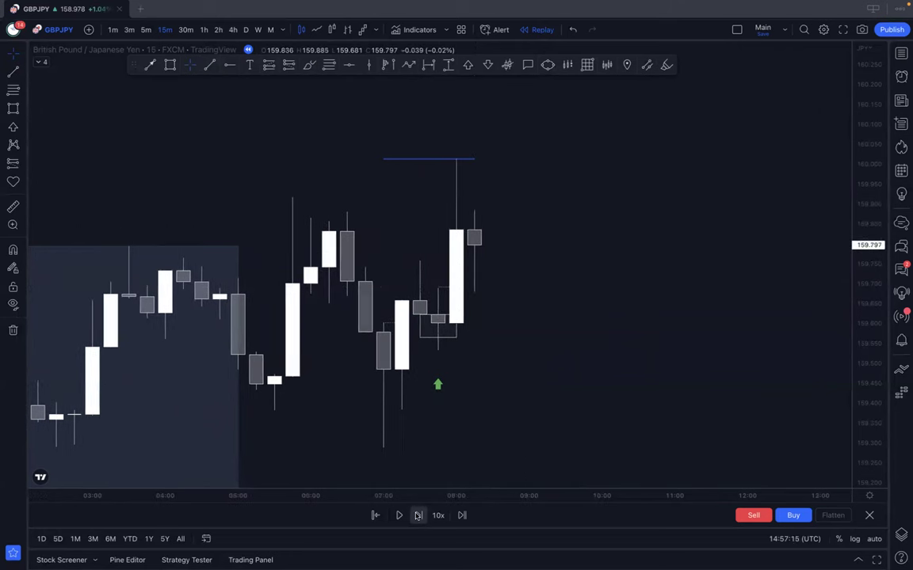
pyautogui.click(170, 65)
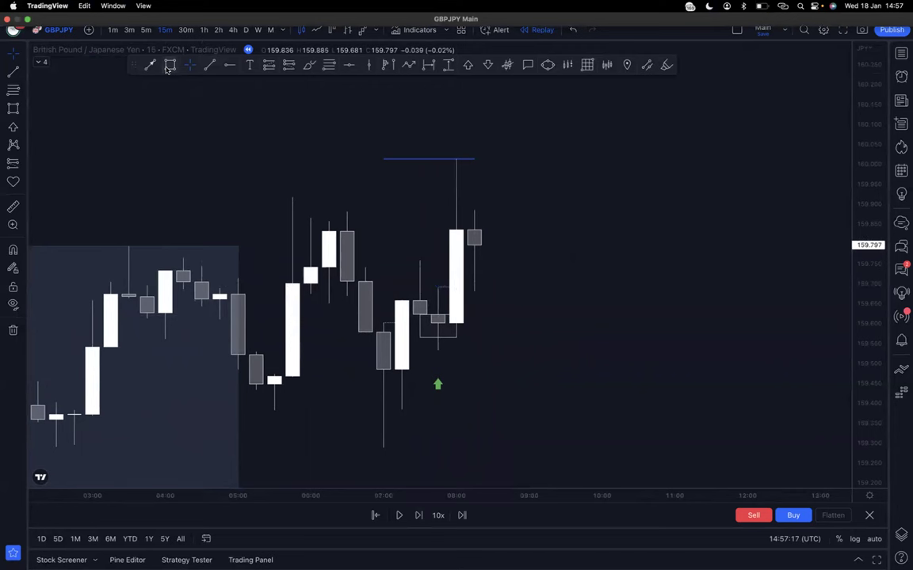
# Step: Advance the replay to the 08:30 candle, discard the extra rectangle, and mark a red down-arrow above
pyautogui.moveTo(474, 246)
pyautogui.mouseDown()
pyautogui.moveTo(538, 285)
pyautogui.moveTo(538, 296)
pyautogui.mouseUp()
pyautogui.click(513, 372)
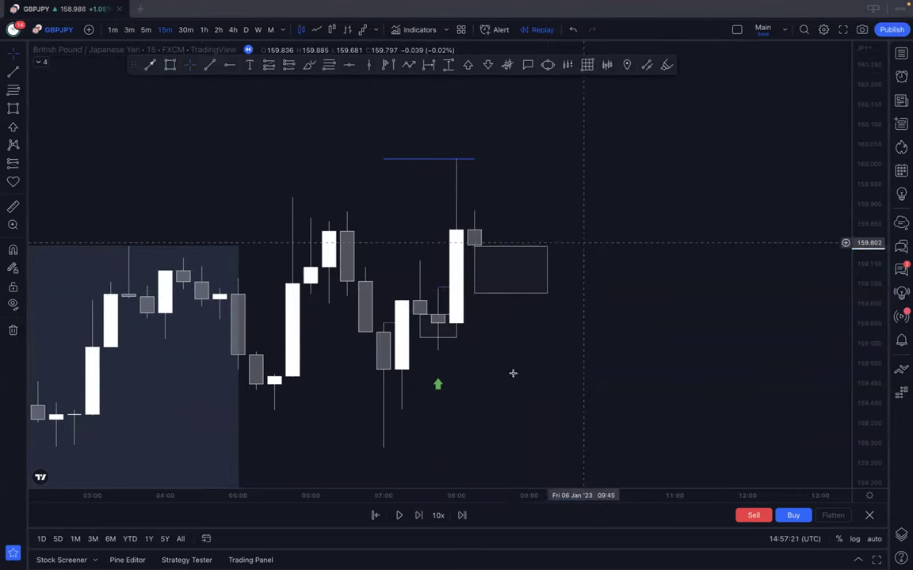
pyautogui.click(418, 515)
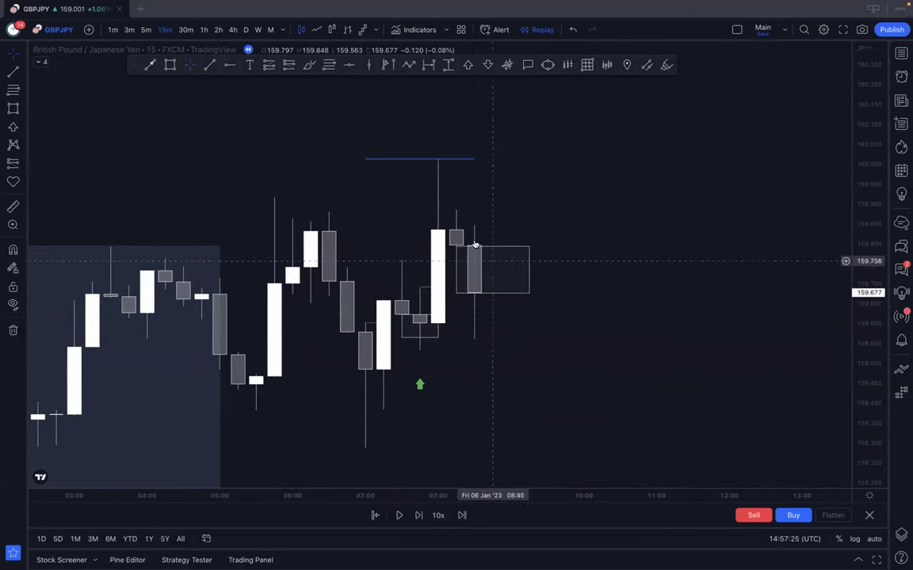
pyautogui.click(497, 294)
pyautogui.press('Delete')
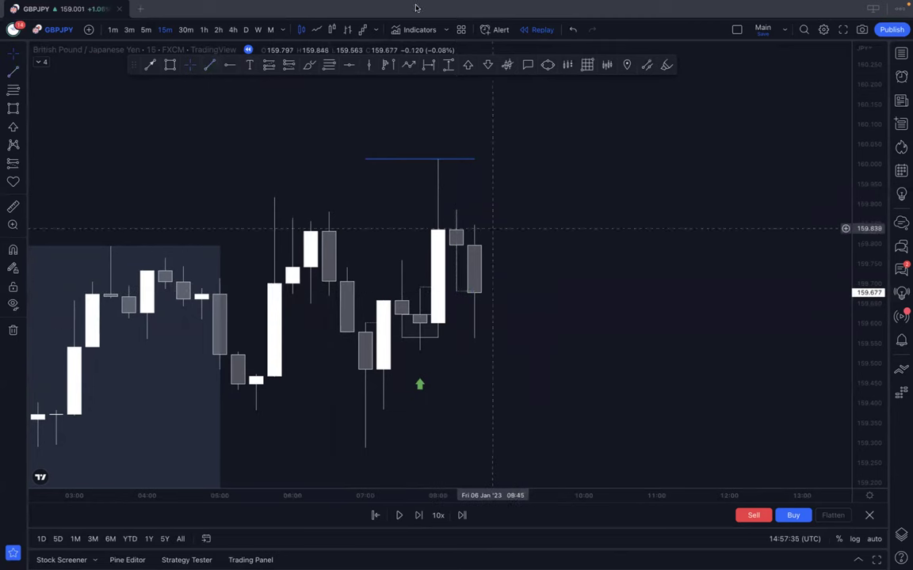
pyautogui.click(487, 64)
pyautogui.click(473, 187)
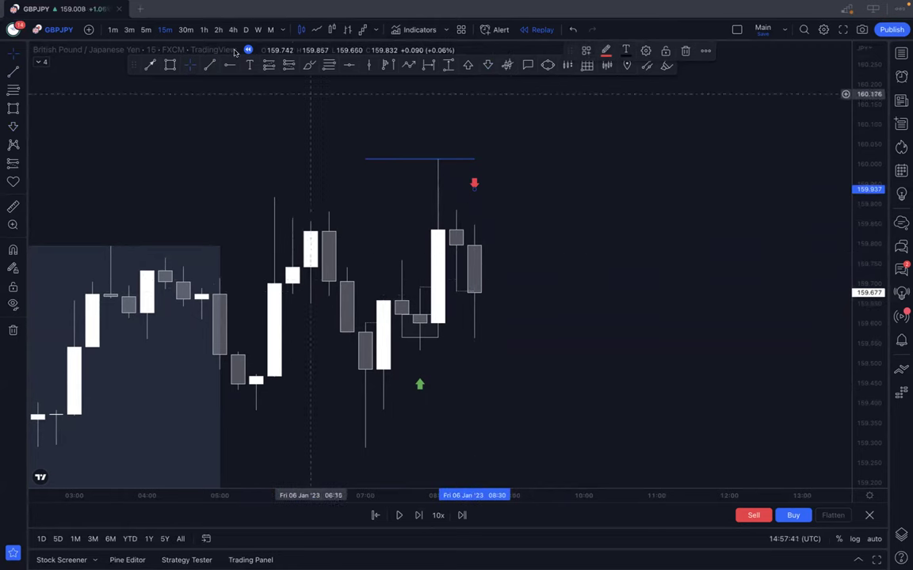
# Step: Draw short horizontal lines at the last candle's top and the grey candle's close
pyautogui.click(460, 225)
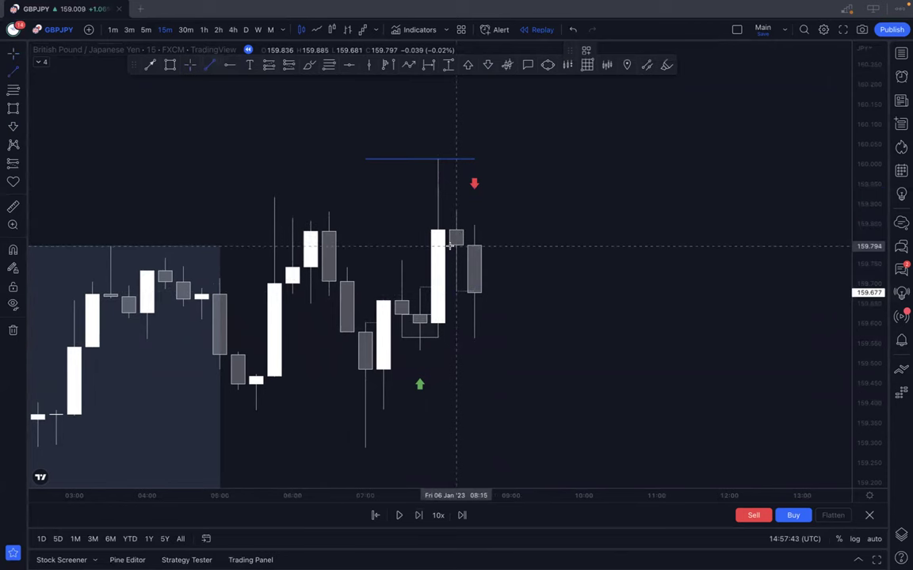
pyautogui.click(475, 246)
pyautogui.click(530, 245)
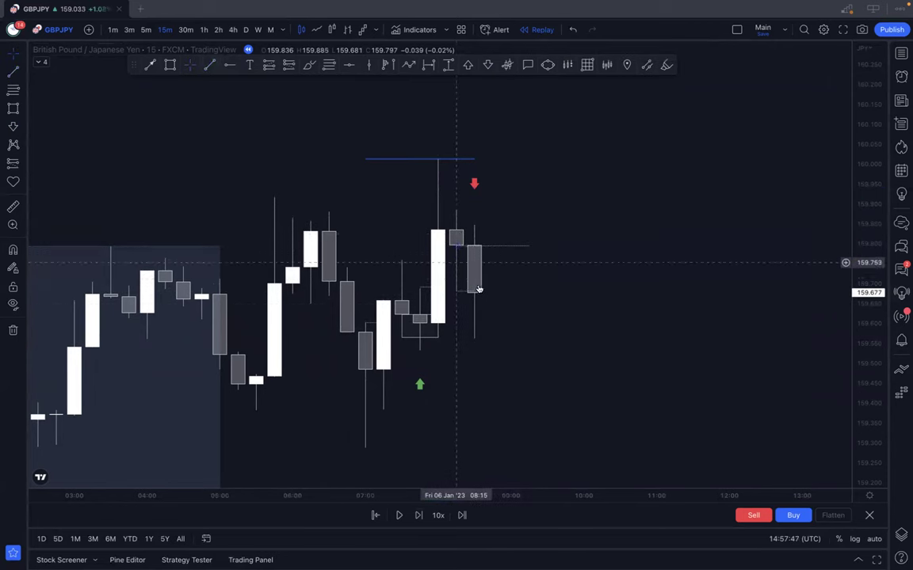
pyautogui.click(480, 291)
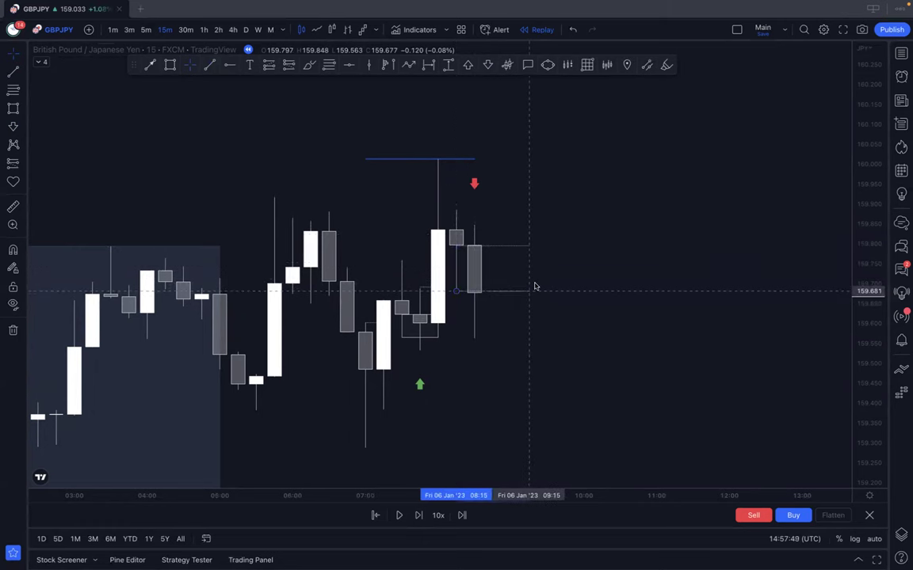
pyautogui.click(535, 287)
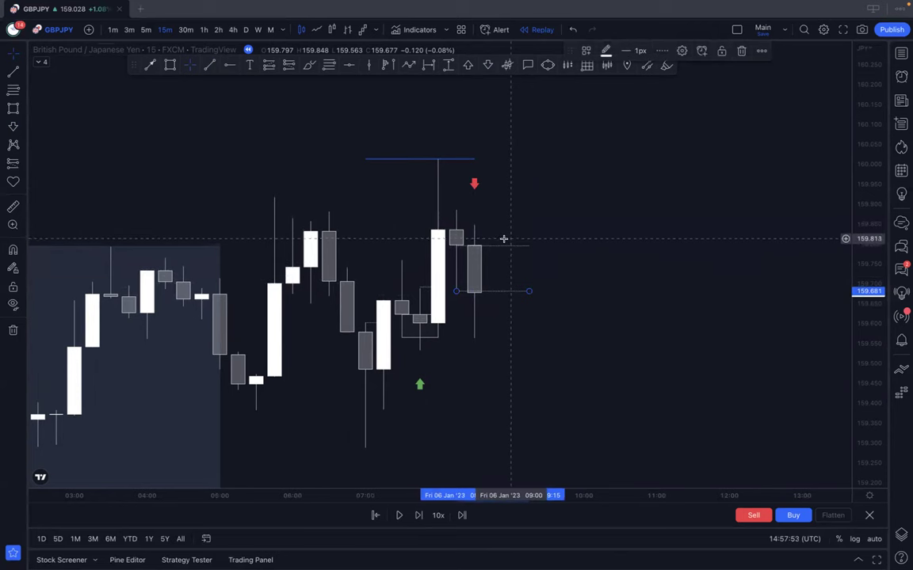
# Step: Advance the replay two bars and draw a rectangle zone beside the latest candles, about 159.69–159.80
pyautogui.click(418, 515)
pyautogui.click(418, 515)
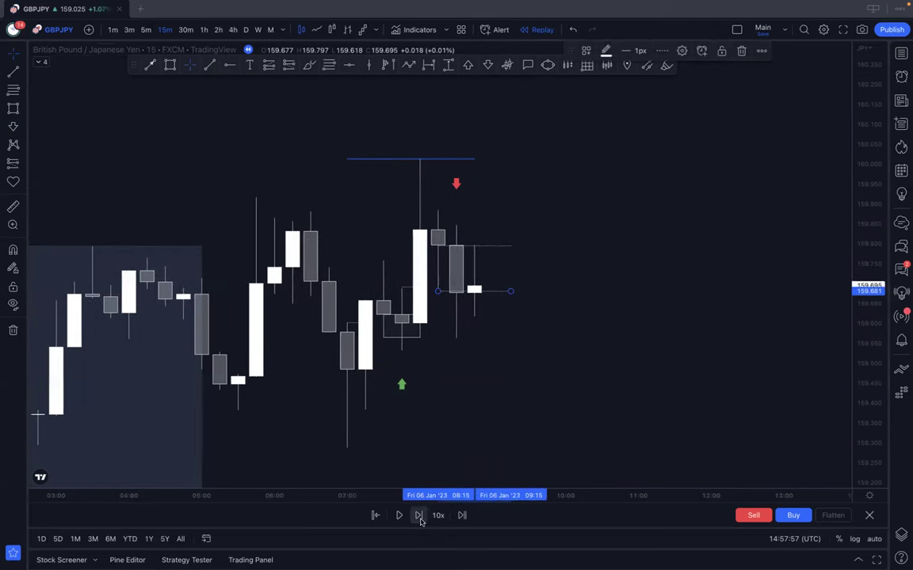
pyautogui.click(170, 65)
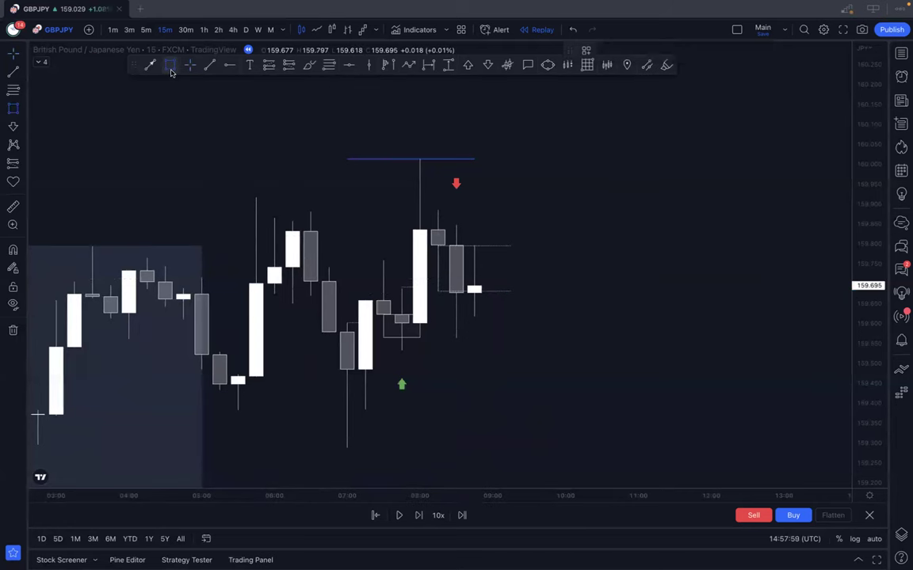
pyautogui.click(473, 286)
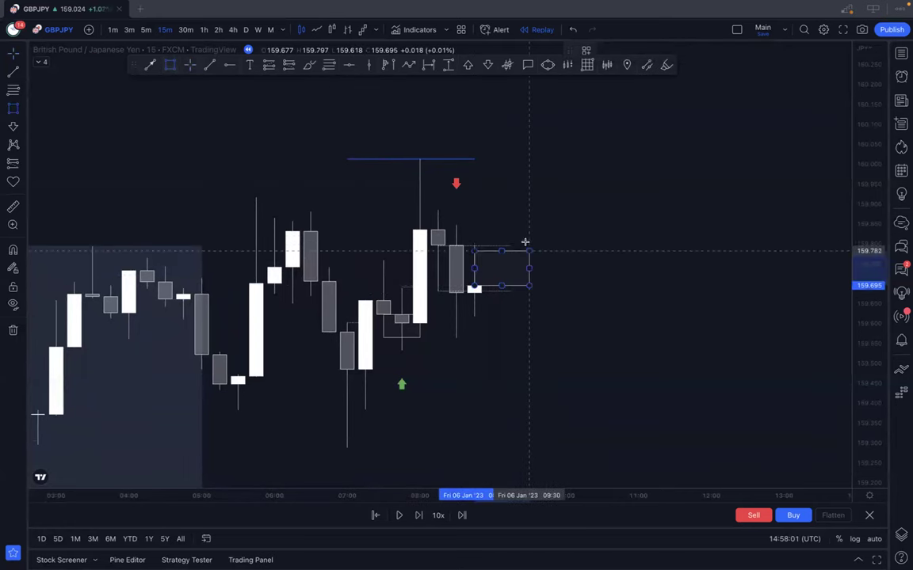
pyautogui.click(529, 246)
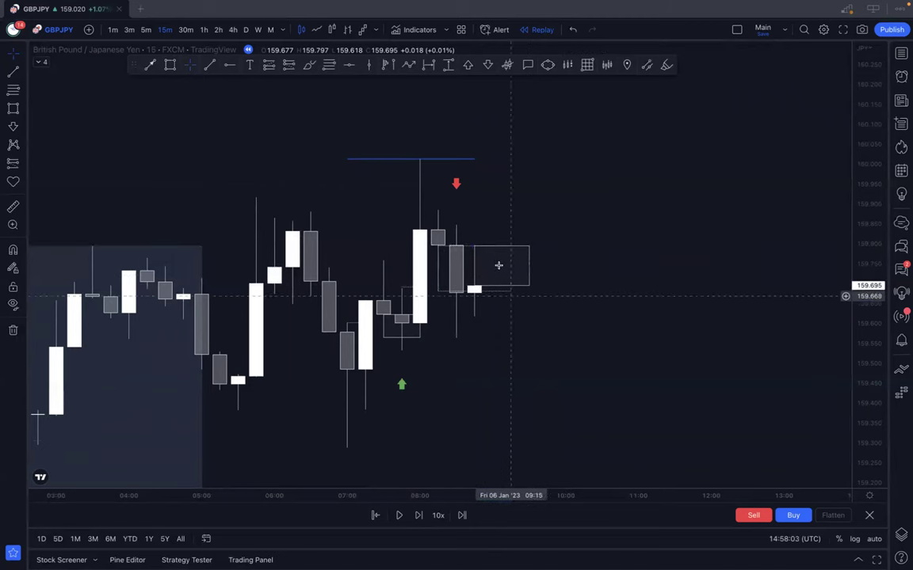
pyautogui.click(417, 515)
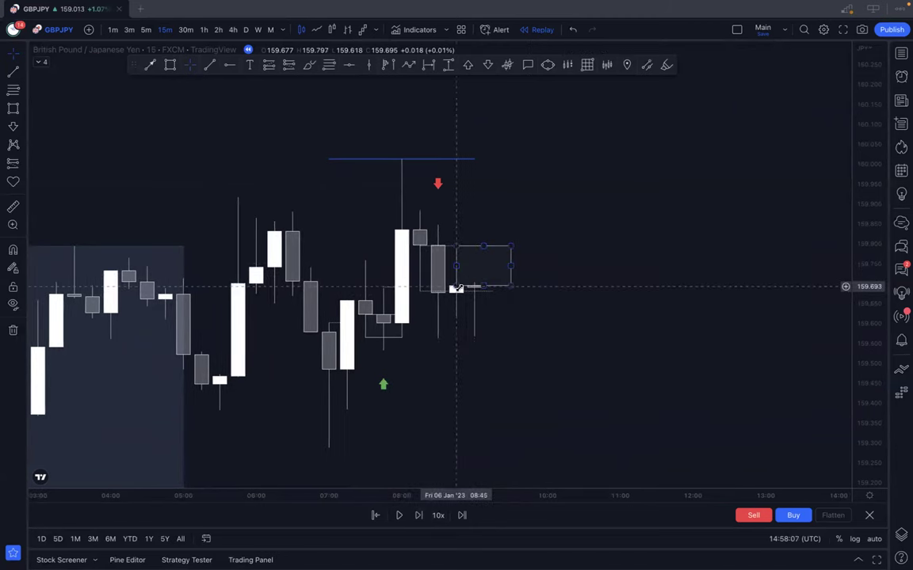
pyautogui.click(473, 287)
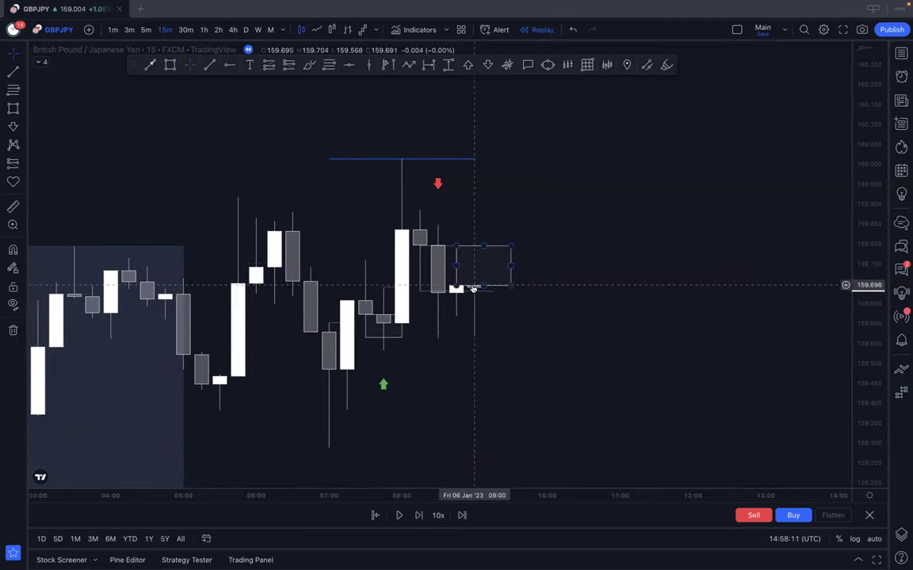
pyautogui.click(465, 322)
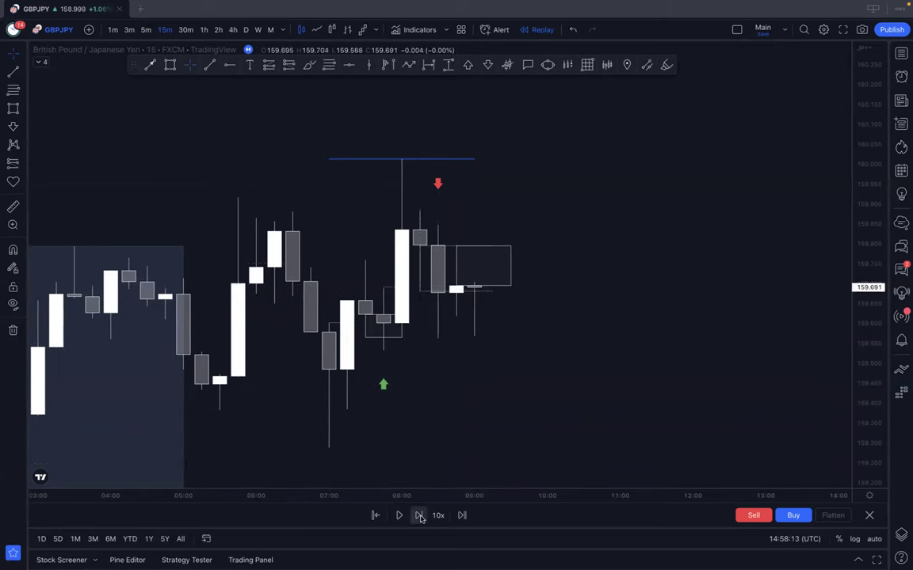
# Step: Step the replay three bars to the sharp drop and place a green up-arrow above the first zone
pyautogui.click(419, 516)
pyautogui.click(419, 516)
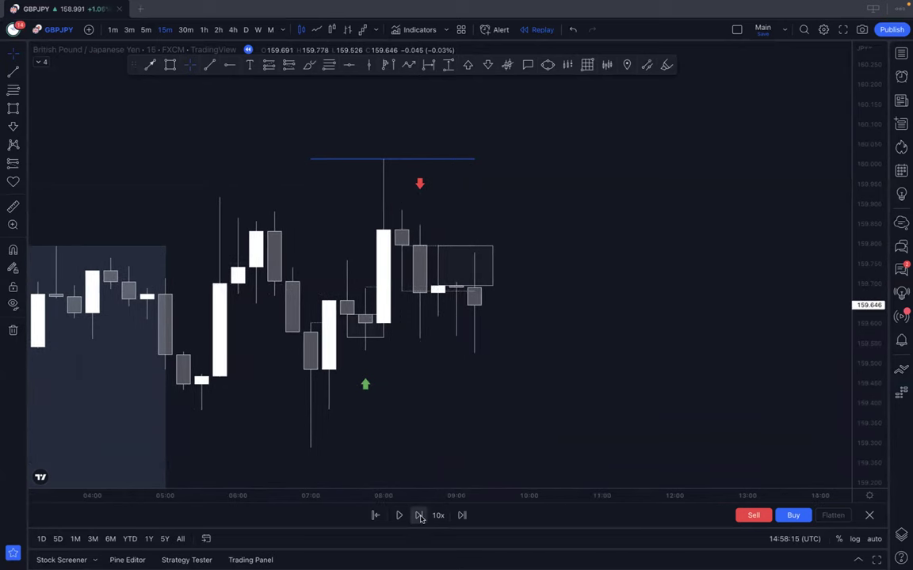
pyautogui.click(419, 516)
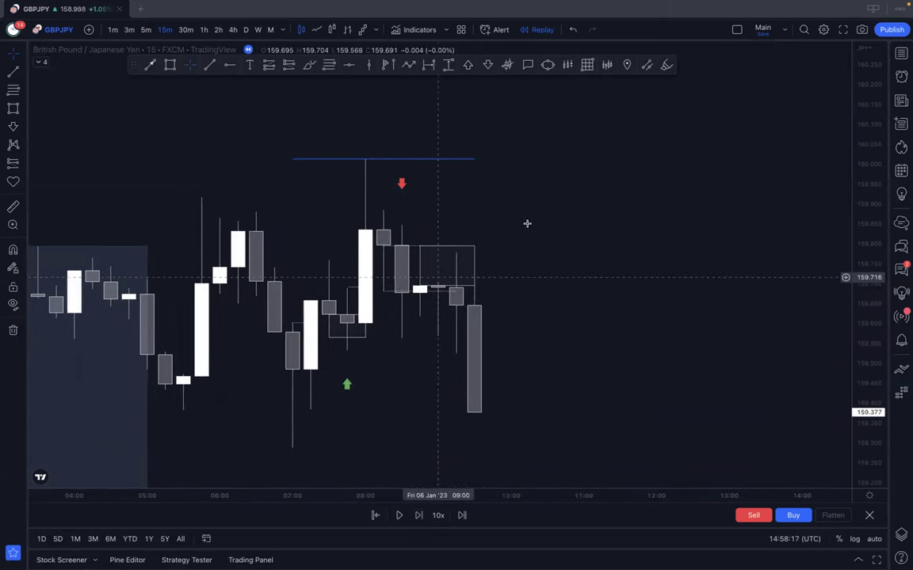
pyautogui.scroll(-2, 497, 294)
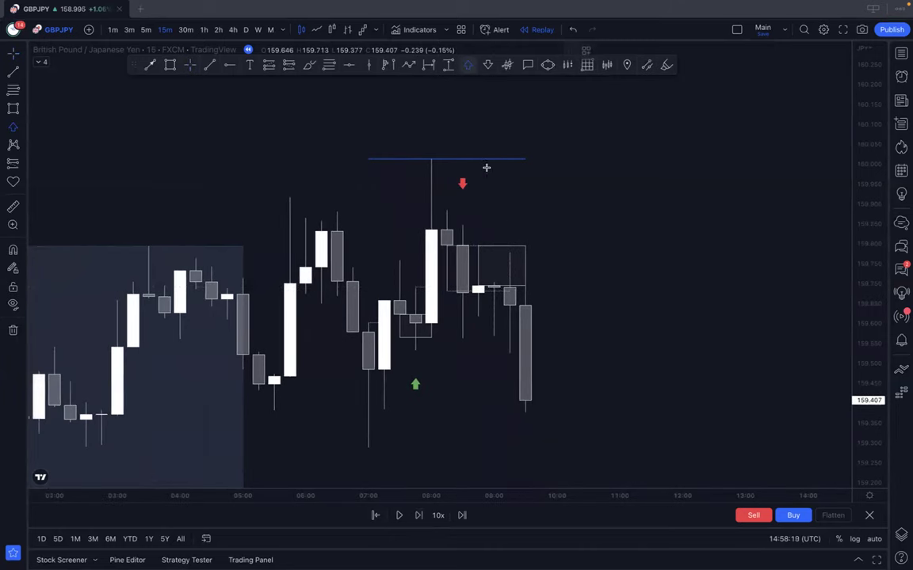
pyautogui.click(492, 223)
# Step: Draw a short line on the drop candle at 159.528 and a rectangle zone at its base
pyautogui.moveTo(614, 236); pyautogui.dragTo(564, 146)
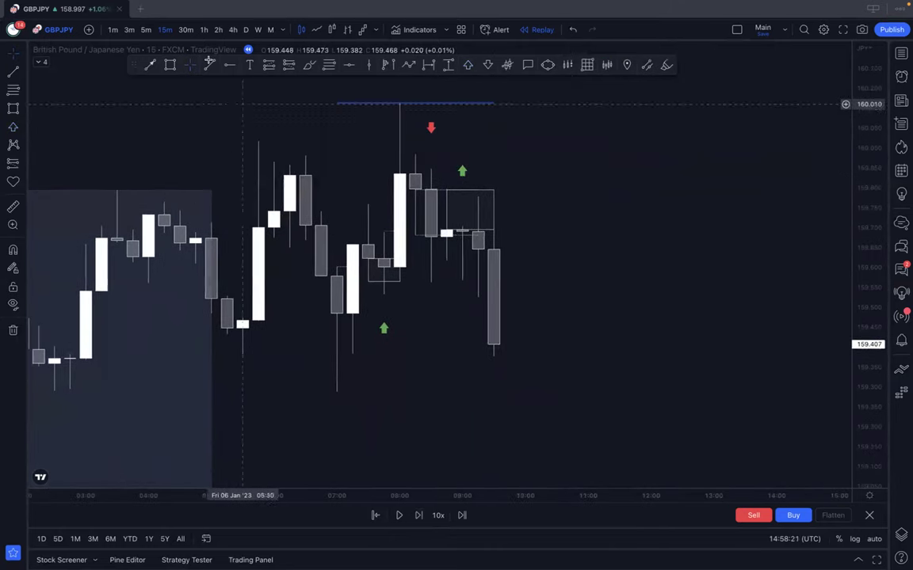
pyautogui.click(209, 64)
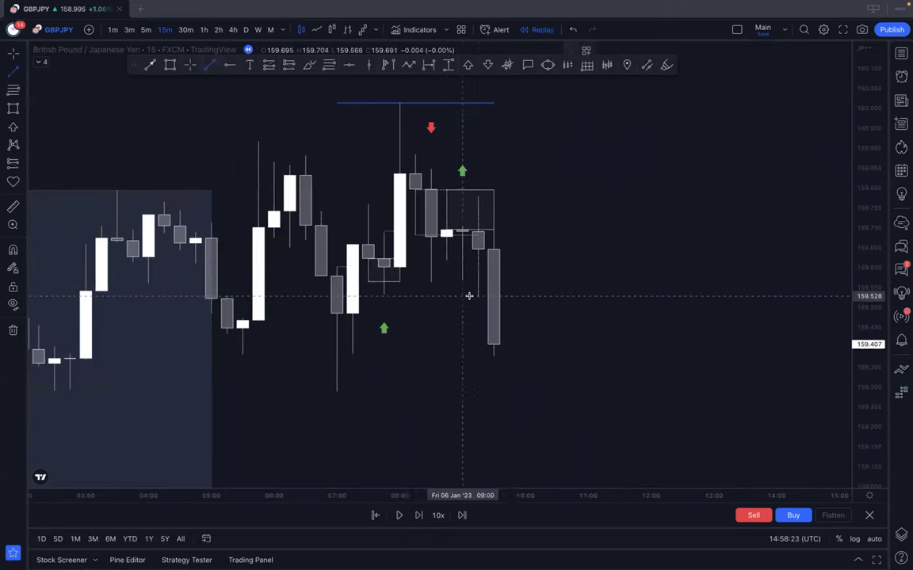
pyautogui.click(467, 296)
pyautogui.click(519, 292)
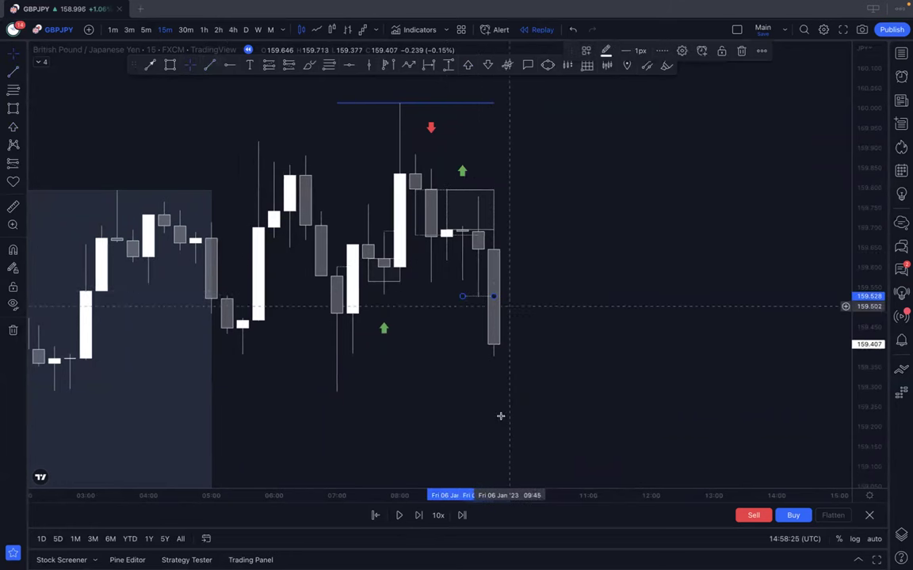
pyautogui.click(417, 516)
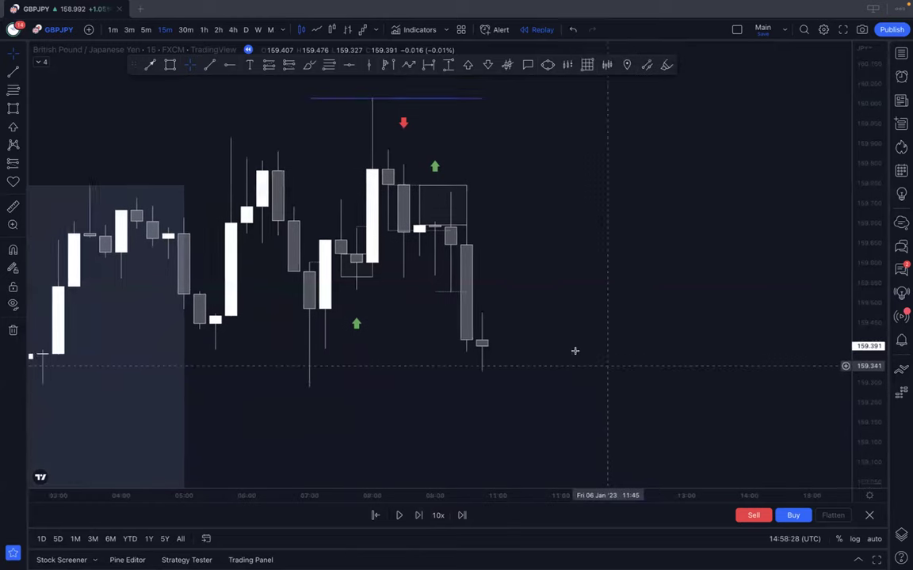
pyautogui.click(170, 65)
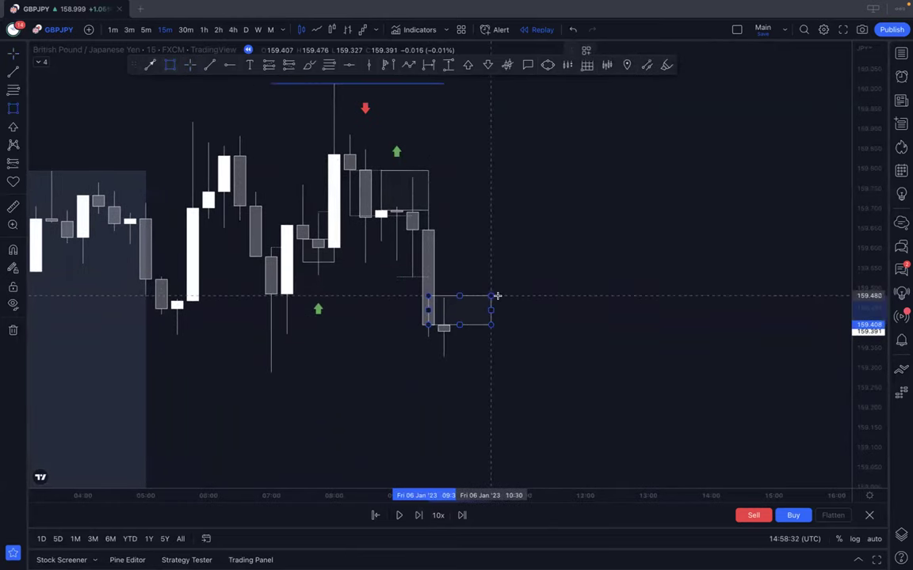
pyautogui.click(491, 296)
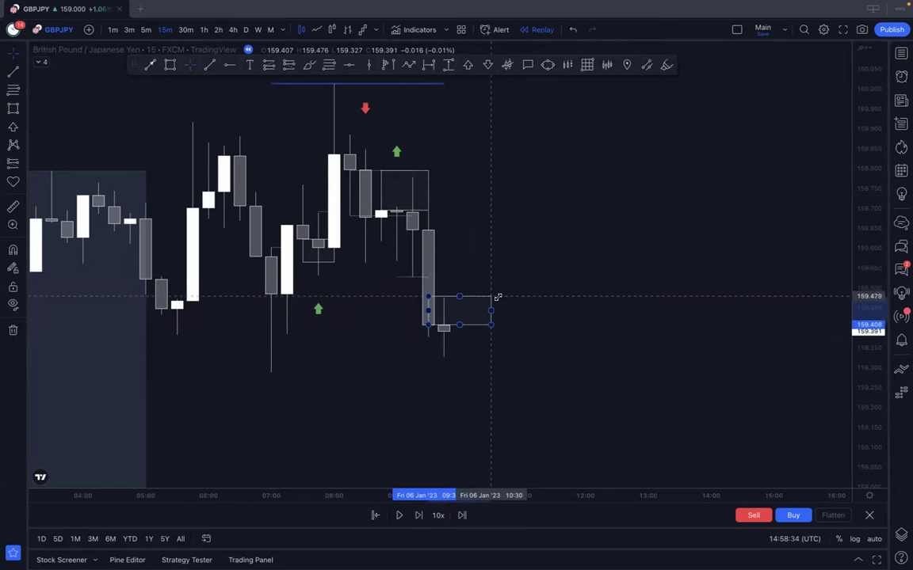
pyautogui.click(535, 252)
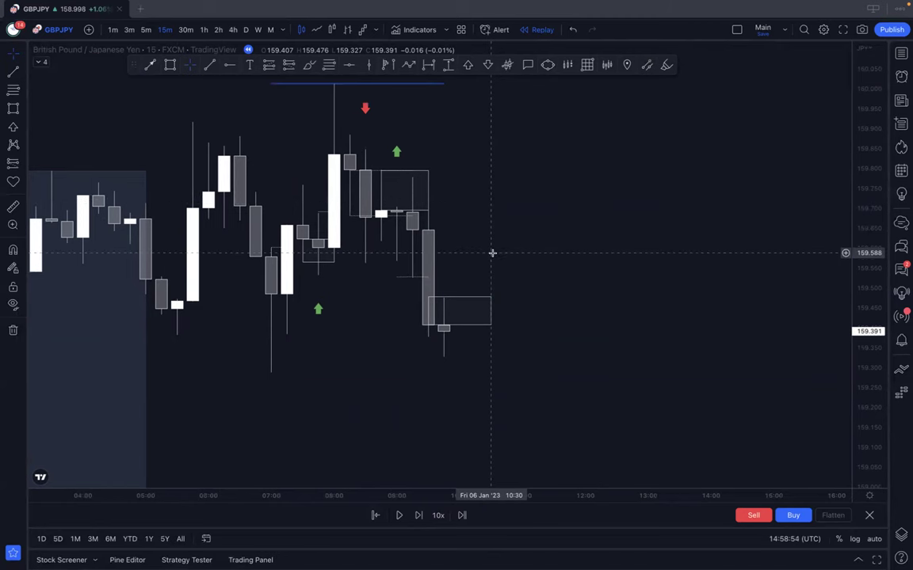
# Step: Step the replay one bar and mark a green up-arrow win above the lower zone
pyautogui.click(417, 515)
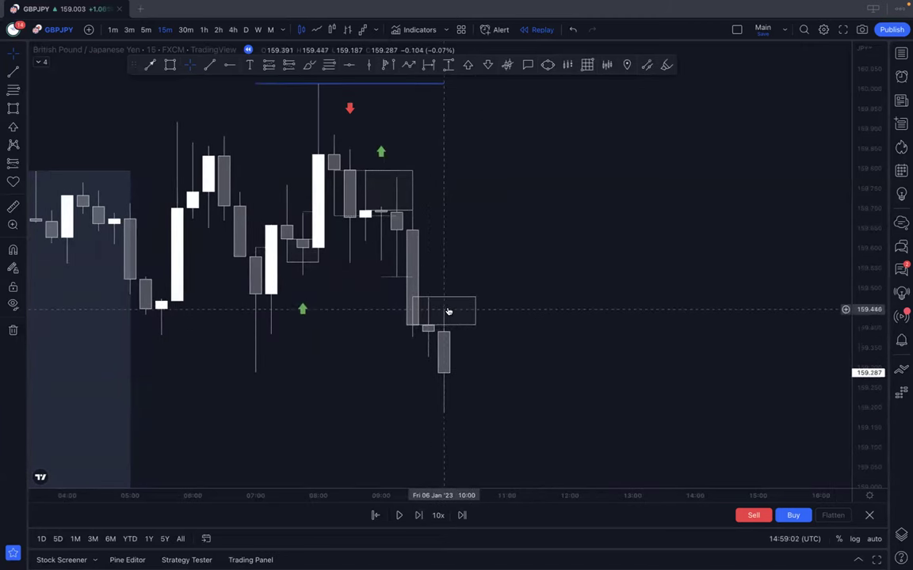
pyautogui.moveTo(479, 397); pyautogui.dragTo(452, 360)
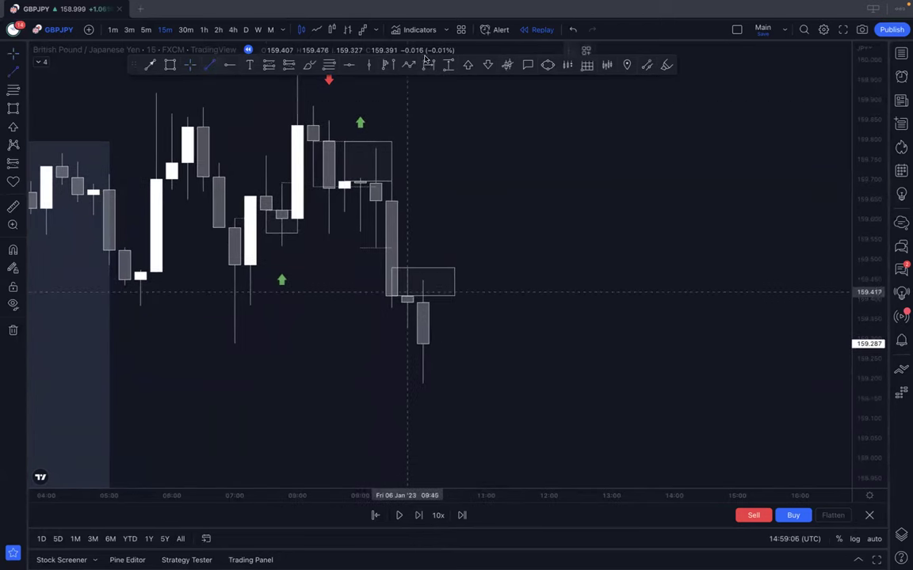
pyautogui.click(467, 65)
pyautogui.click(422, 246)
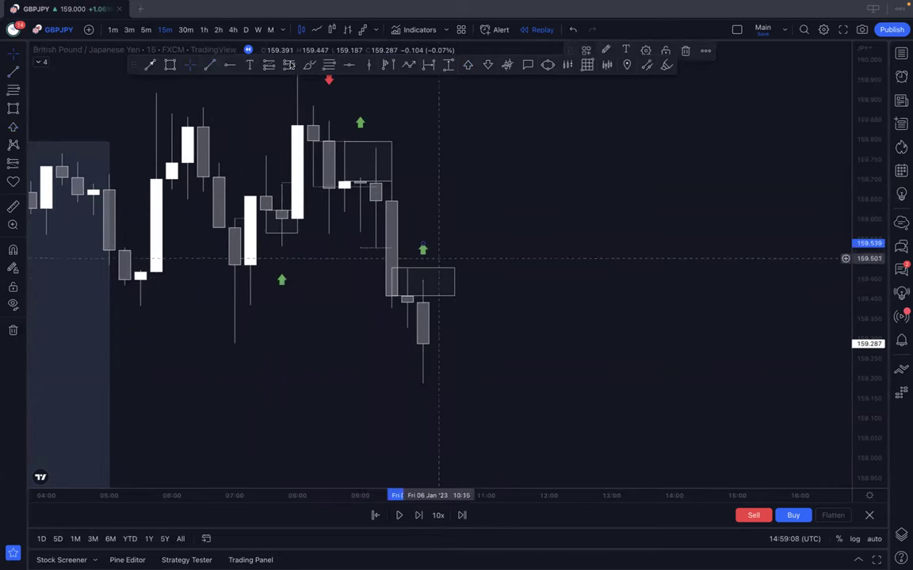
# Step: Draw a short line beside the newest candle and advance the replay to the 10:15 close at 159.214
pyautogui.click(399, 328)
pyautogui.click(416, 328)
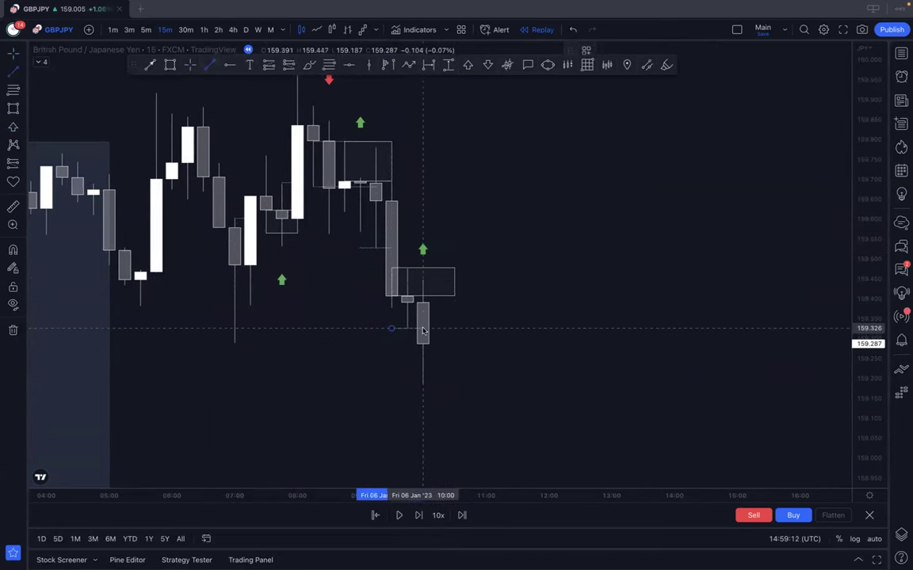
pyautogui.click(417, 516)
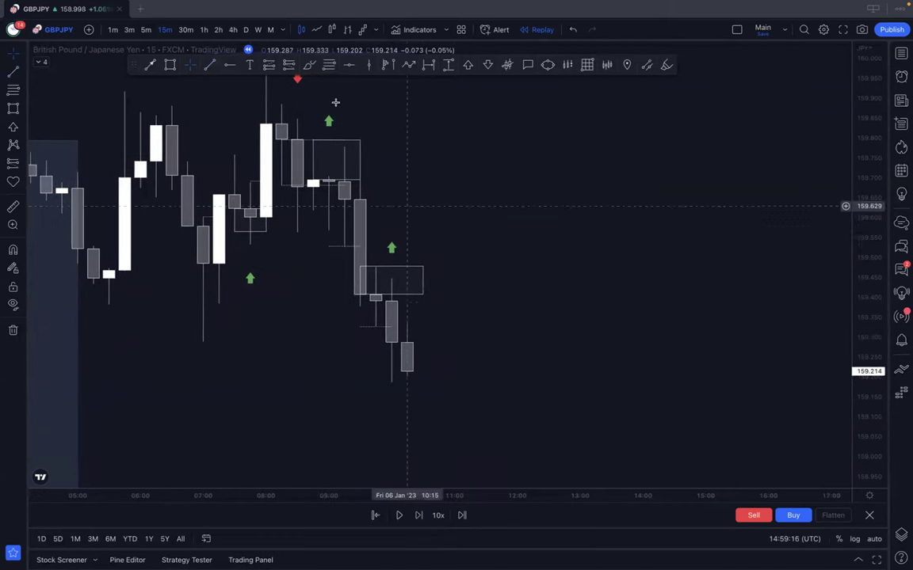
pyautogui.click(170, 65)
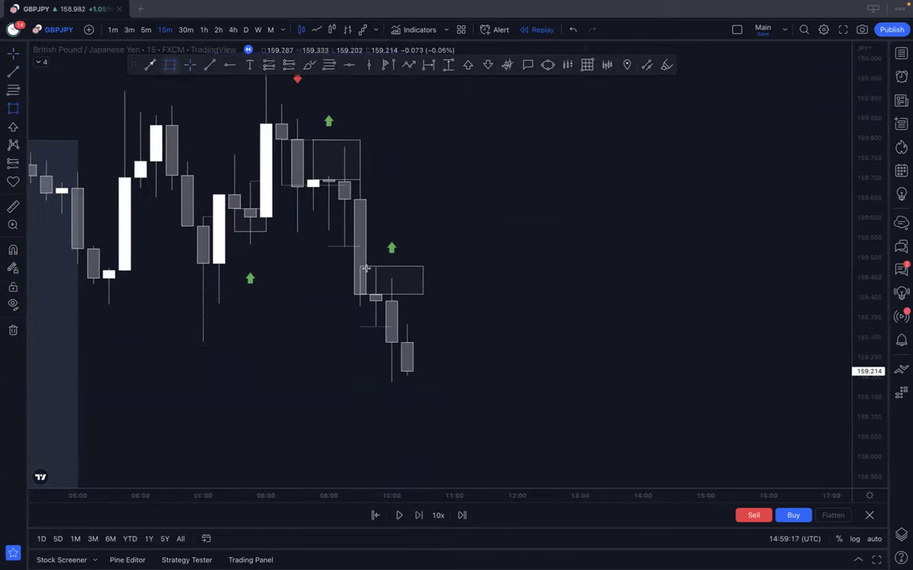
# Step: Box a rectangle zone around the small candles near 159.30, extending right
pyautogui.click(391, 341)
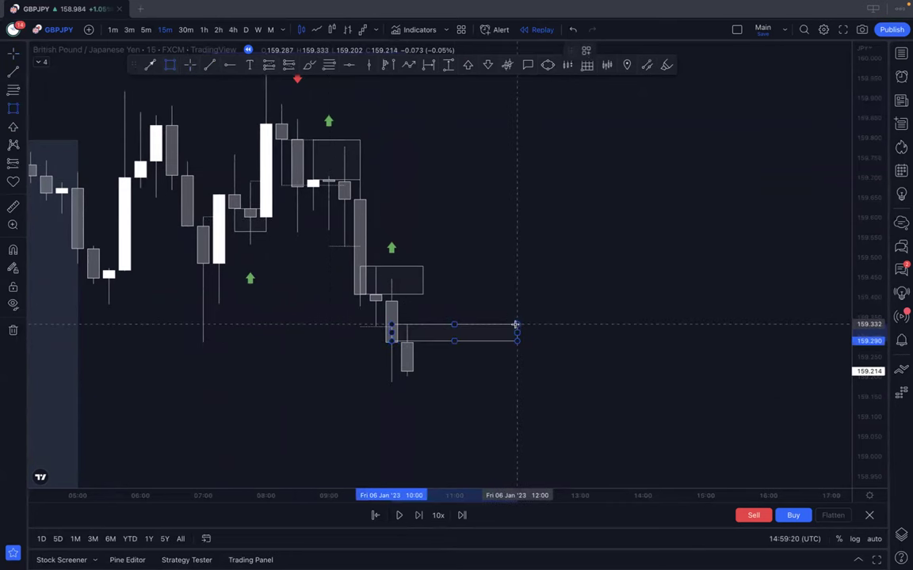
pyautogui.click(503, 324)
pyautogui.moveTo(502, 341); pyautogui.dragTo(507, 344)
pyautogui.click(505, 343)
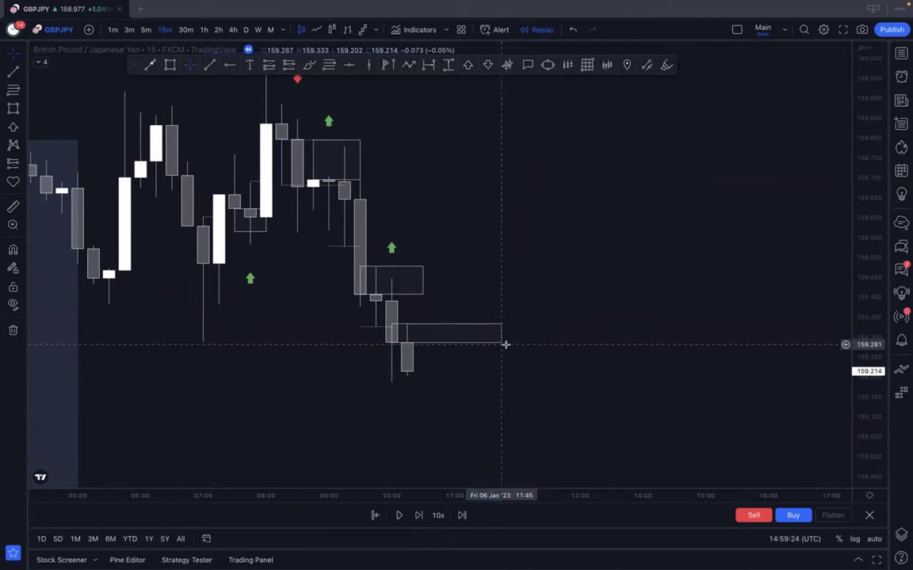
# Step: Advance the replay to the bullish 11:30 candle closing at 159.399
pyautogui.click(419, 515)
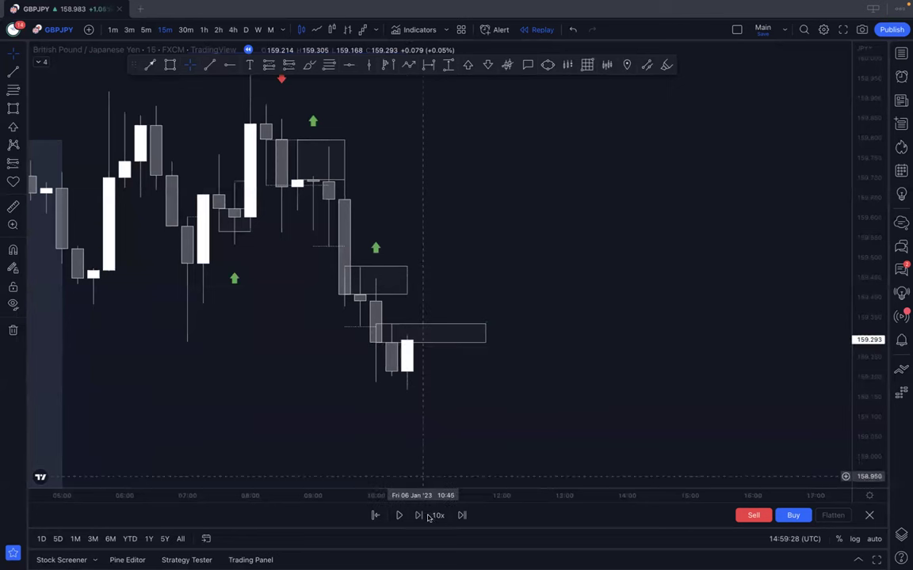
pyautogui.click(419, 516)
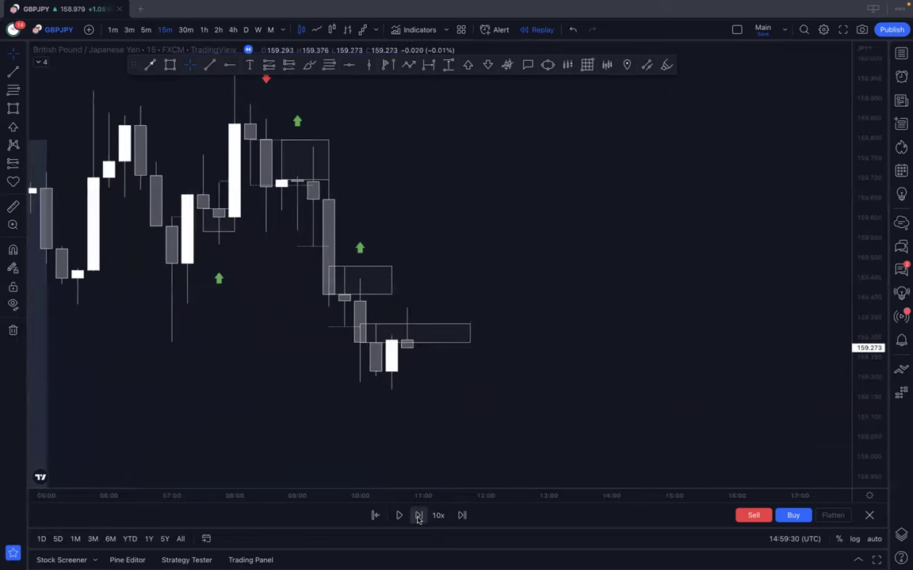
pyautogui.click(419, 515)
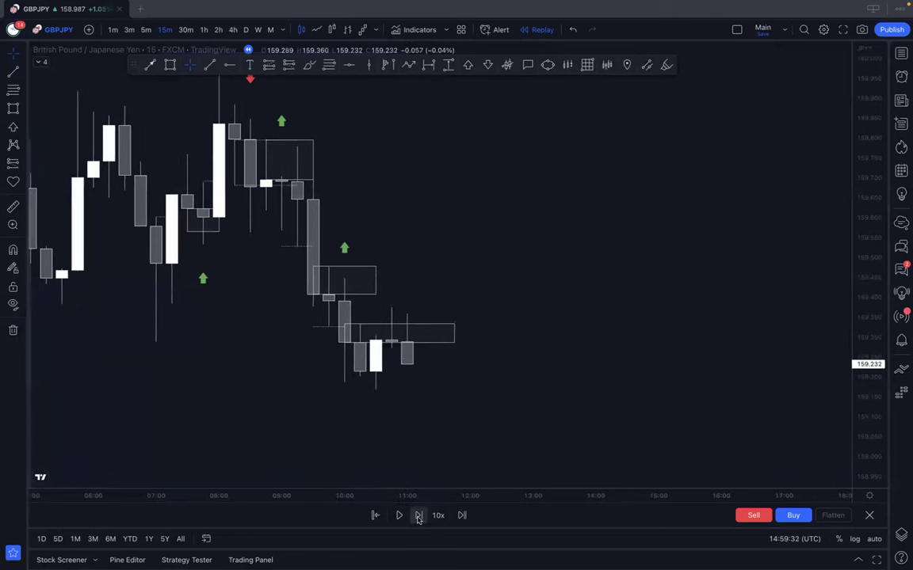
pyautogui.click(419, 516)
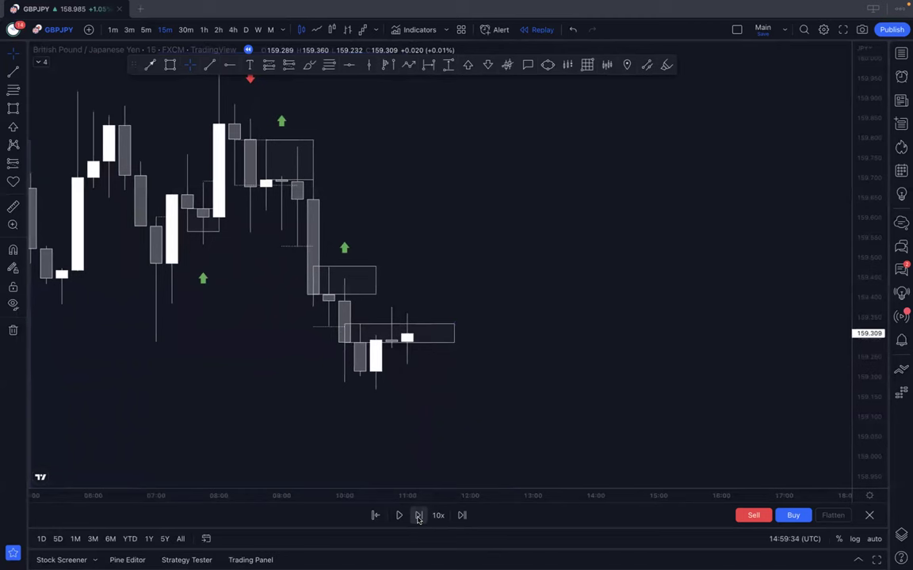
pyautogui.click(419, 516)
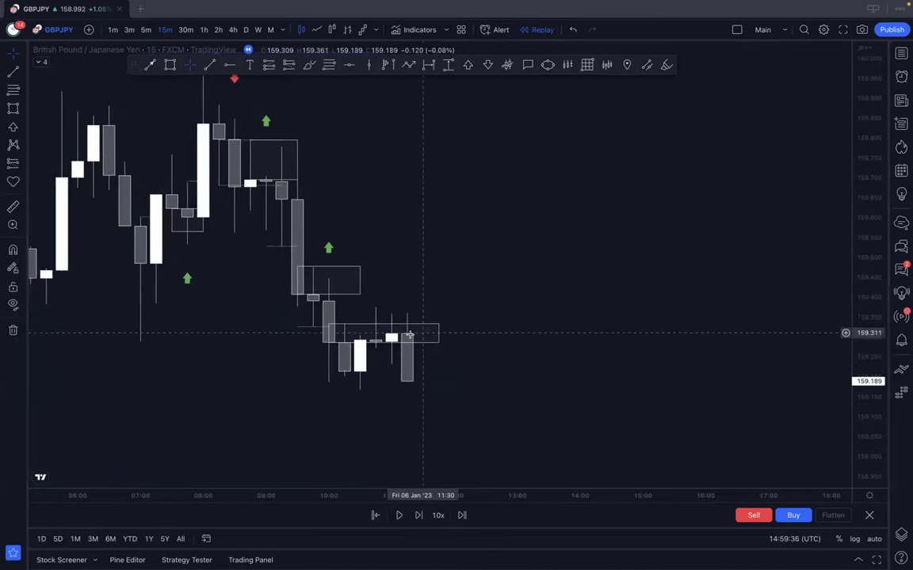
pyautogui.click(418, 516)
pyautogui.click(417, 515)
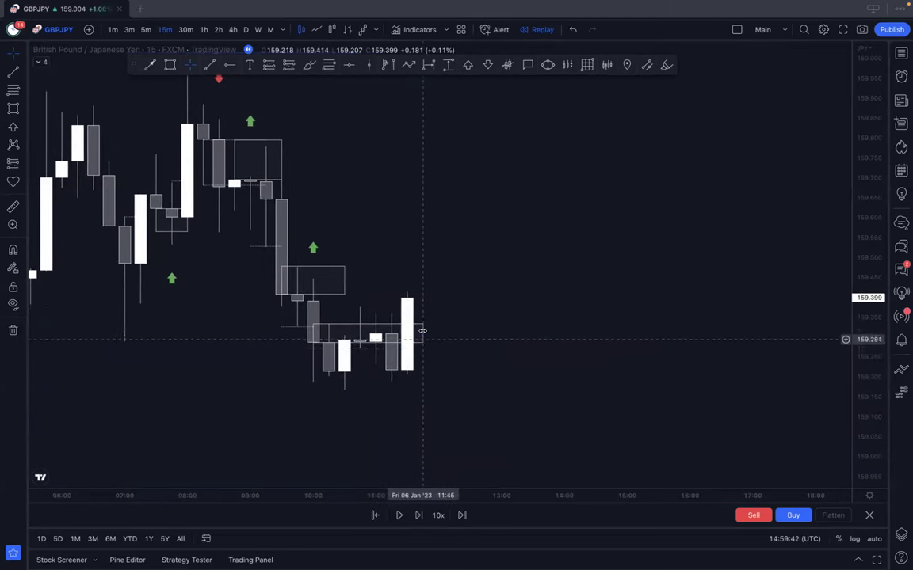
# Step: Shorten the lowest rectangle zone so it ends beside the latest bars
pyautogui.moveTo(421, 330); pyautogui.dragTo(386, 337)
pyautogui.click(334, 92)
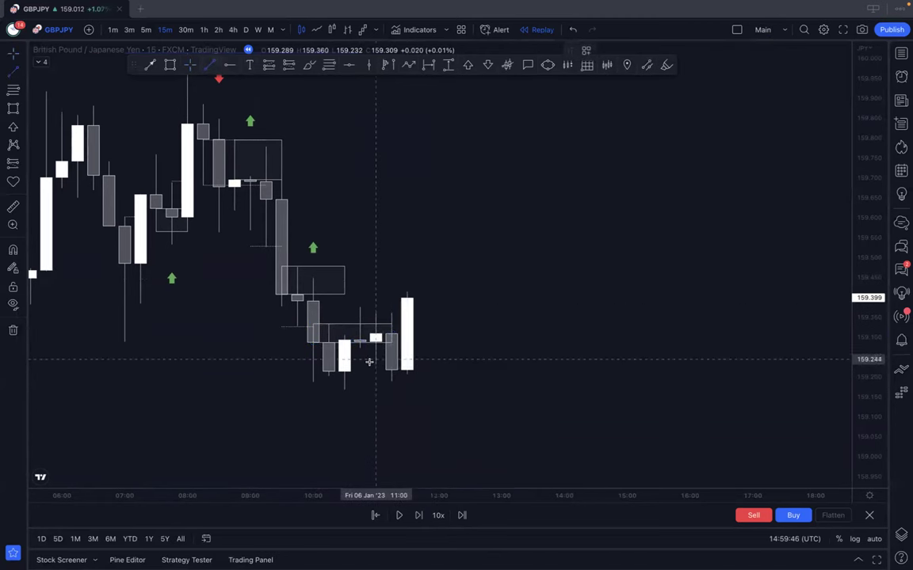
pyautogui.press('Escape')
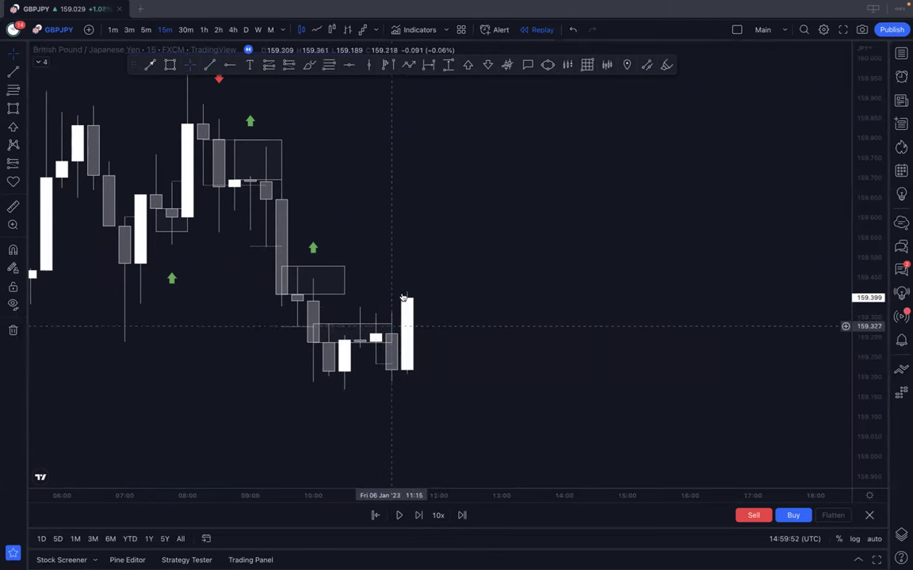
# Step: Advance the replay two more bars
pyautogui.click(209, 64)
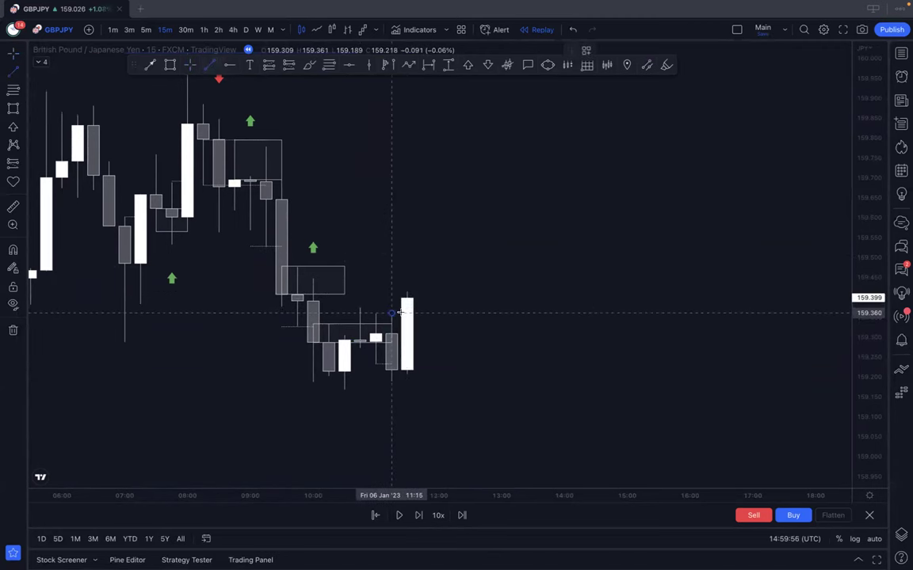
pyautogui.press('Escape')
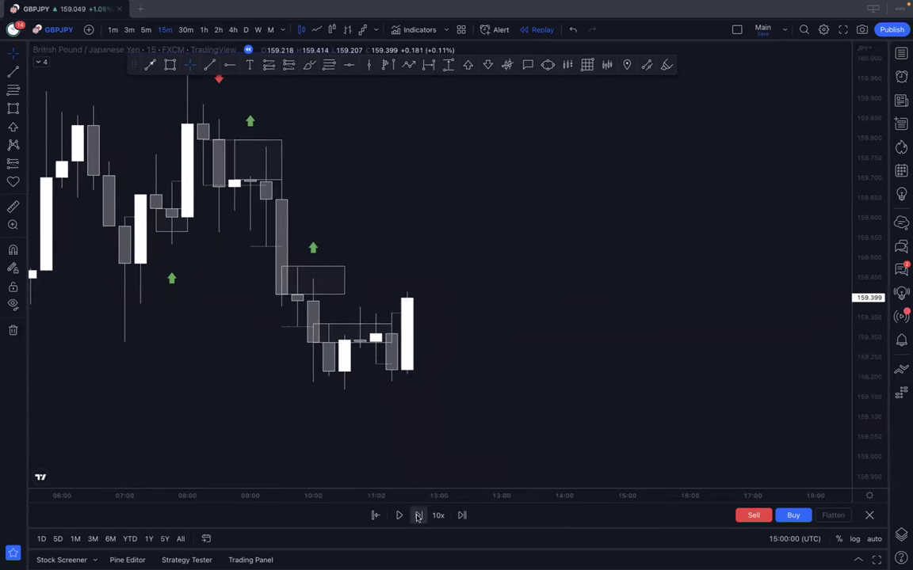
pyautogui.click(418, 515)
pyautogui.click(418, 516)
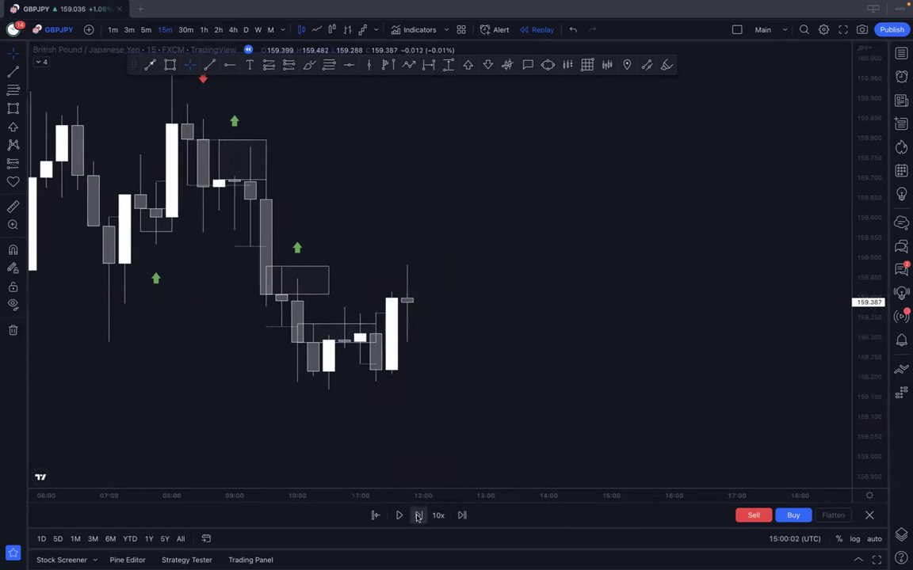
# Step: Draw a rectangle zone from about 159.39 down to 159.29 after the small candle
pyautogui.hotkey('alt', 'shift', 'r')
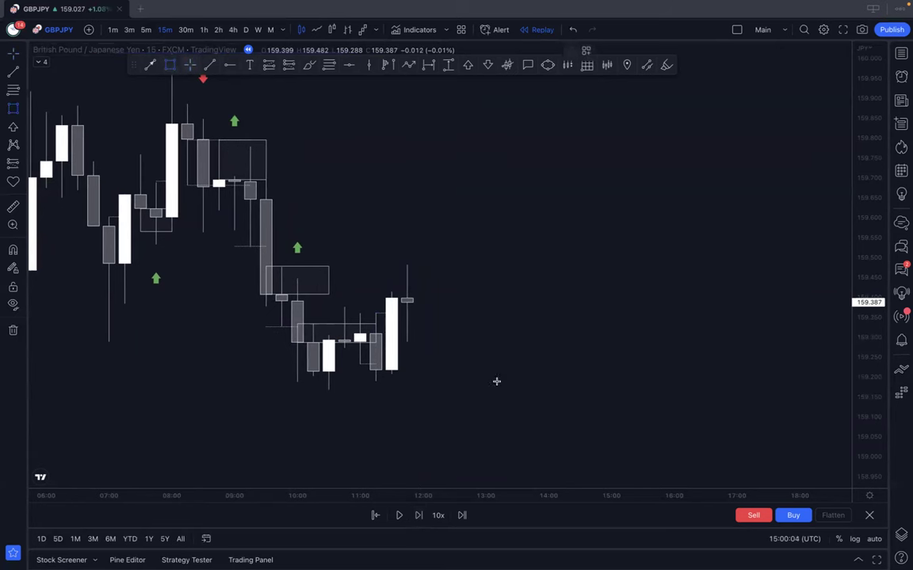
pyautogui.moveTo(406, 302)
pyautogui.mouseDown()
pyautogui.moveTo(454, 323)
pyautogui.moveTo(448, 341)
pyautogui.mouseUp()
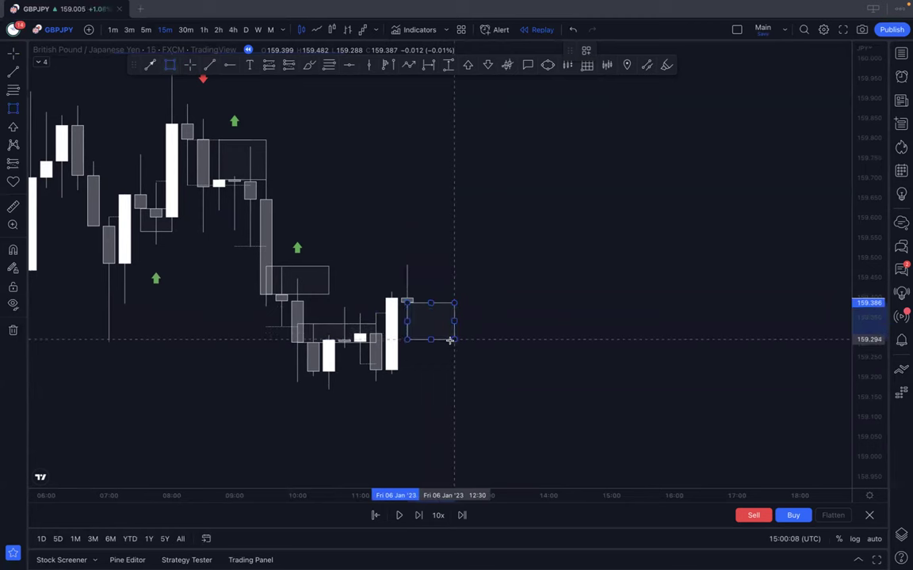
pyautogui.click(455, 382)
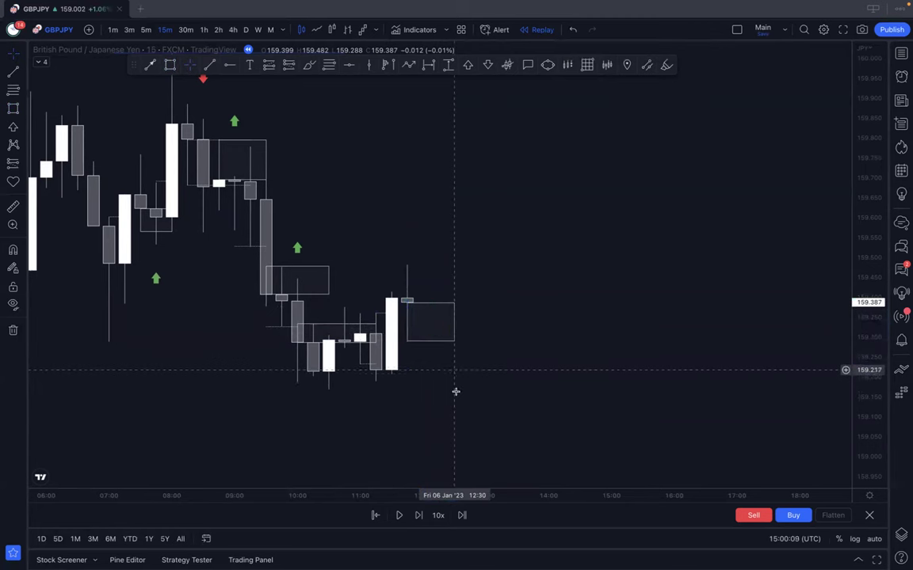
# Step: Step the replay three bars through the bullish run to a 159.613 close
pyautogui.click(418, 516)
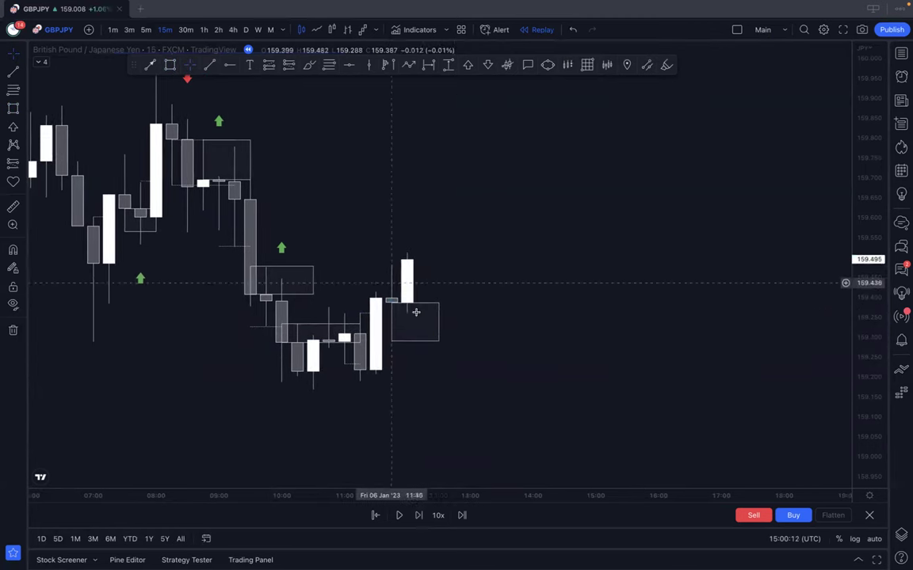
pyautogui.click(418, 516)
pyautogui.click(418, 516)
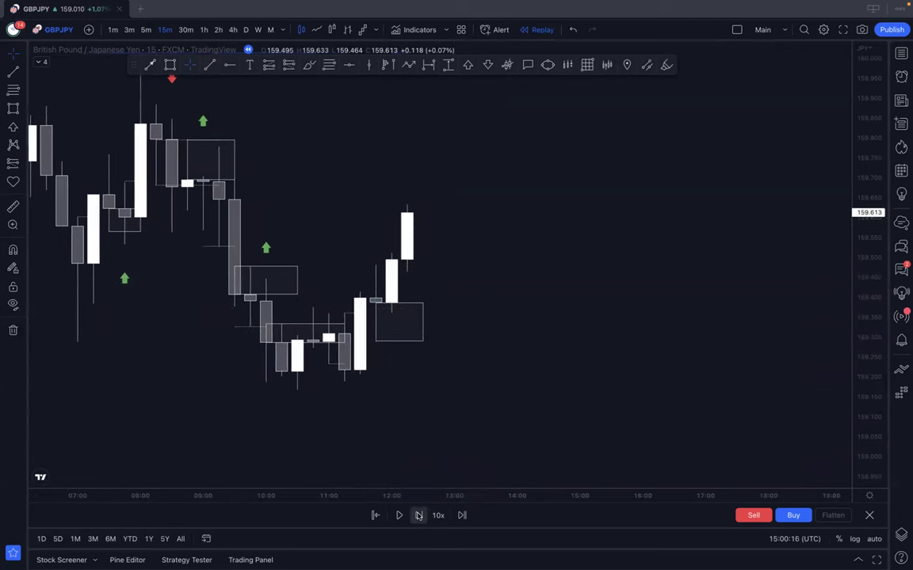
# Step: Draw a short horizontal trend line near the white candle's top
pyautogui.click(209, 65)
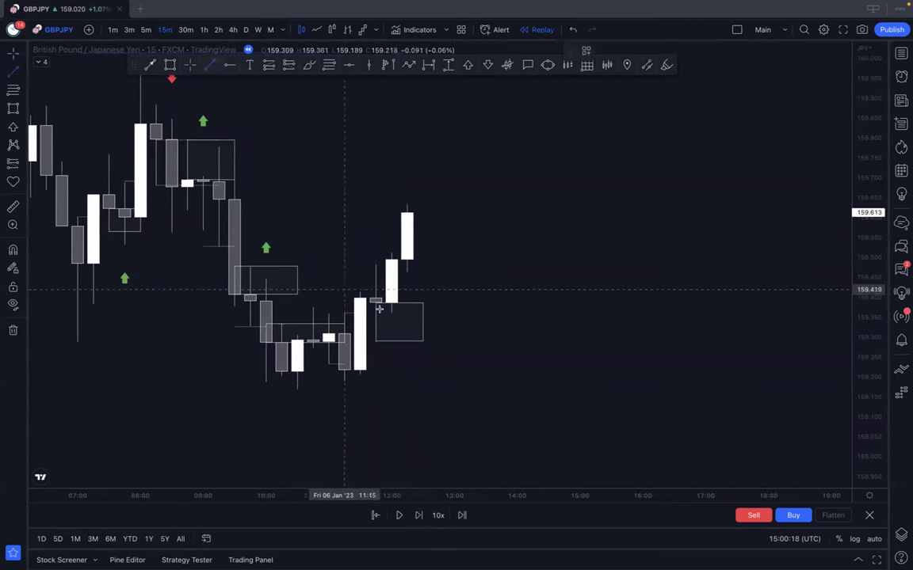
pyautogui.click(360, 265)
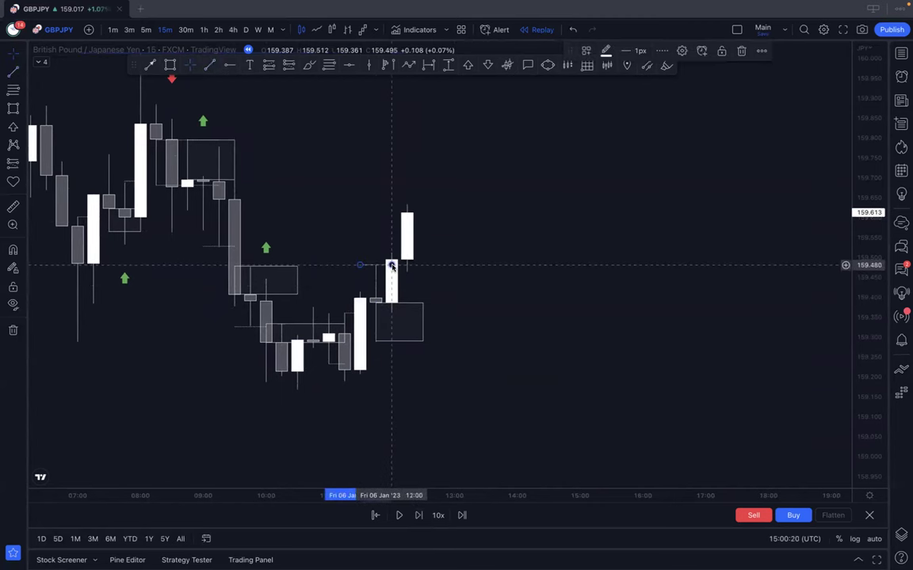
pyautogui.click(391, 266)
pyautogui.click(430, 281)
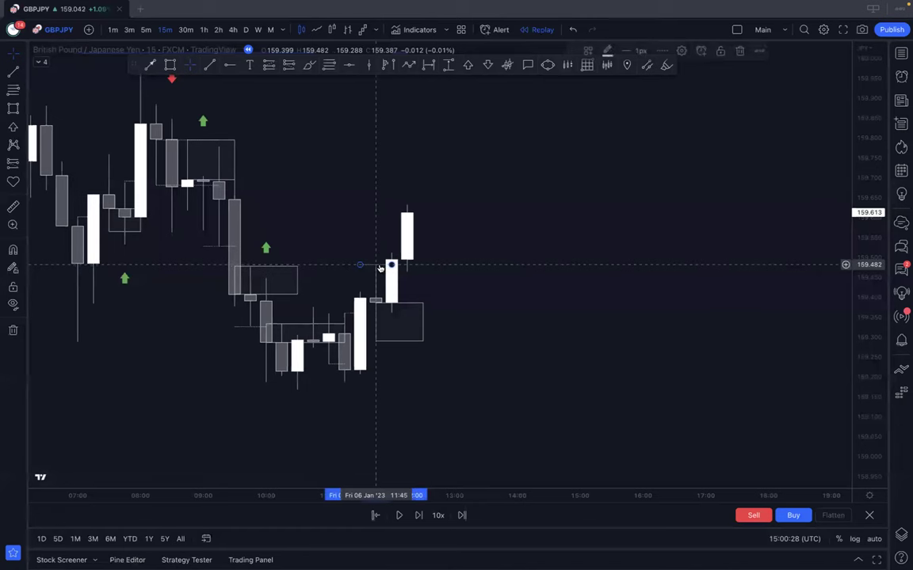
# Step: Move the short line onto the 12:00 candle's high and advance the replay one bar
pyautogui.moveTo(382, 266); pyautogui.dragTo(406, 255)
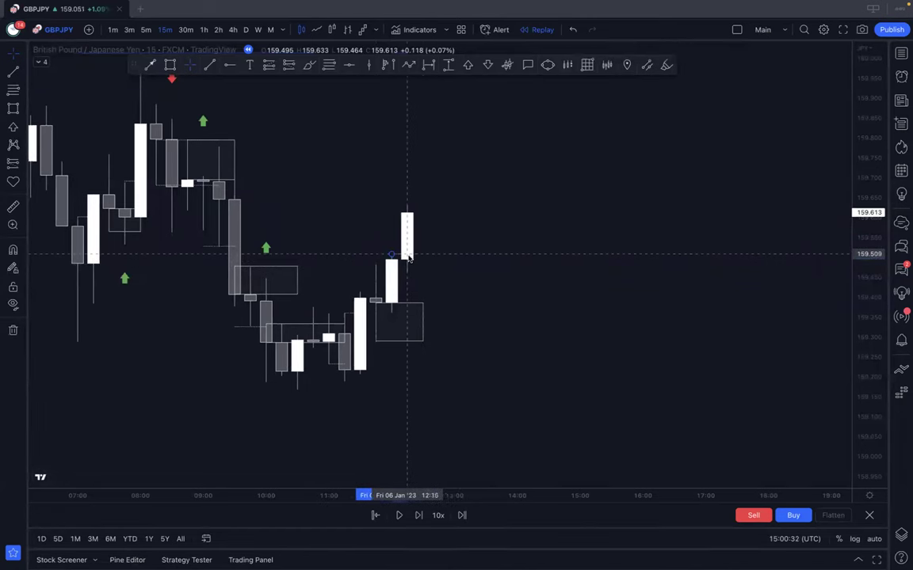
pyautogui.click(441, 278)
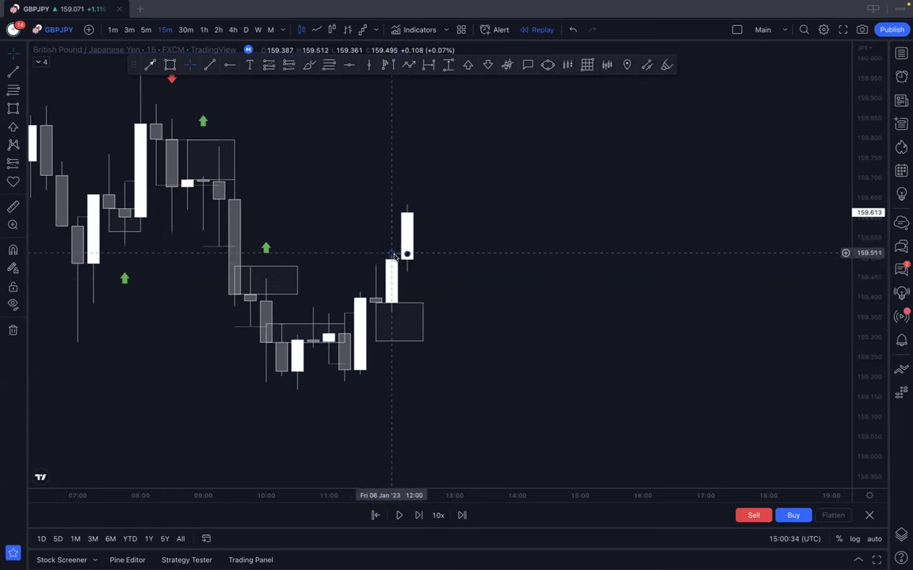
pyautogui.moveTo(396, 257)
pyautogui.mouseDown()
pyautogui.moveTo(384, 255)
pyautogui.moveTo(408, 254)
pyautogui.mouseUp()
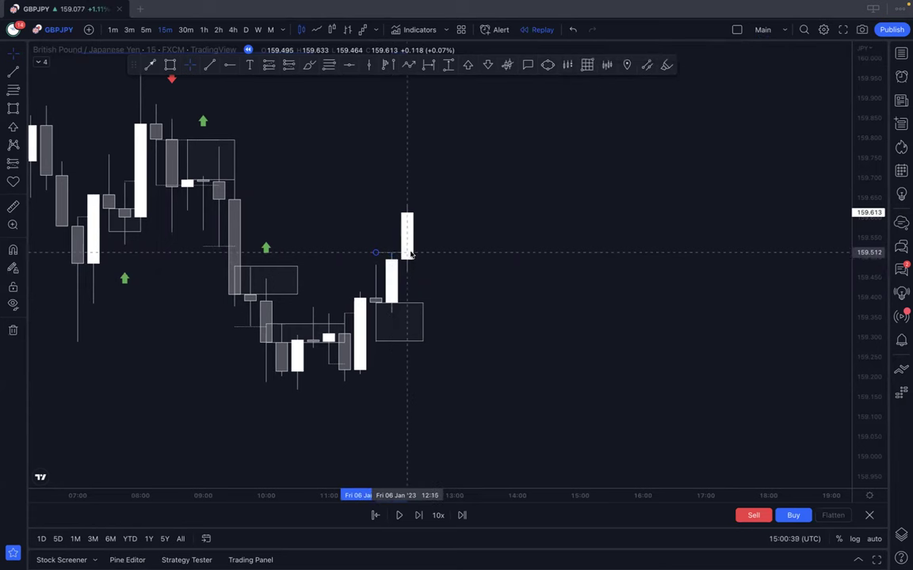
pyautogui.click(418, 515)
# Step: Advance the replay one bar and start a trend line at the 159.463 close
pyautogui.click(418, 515)
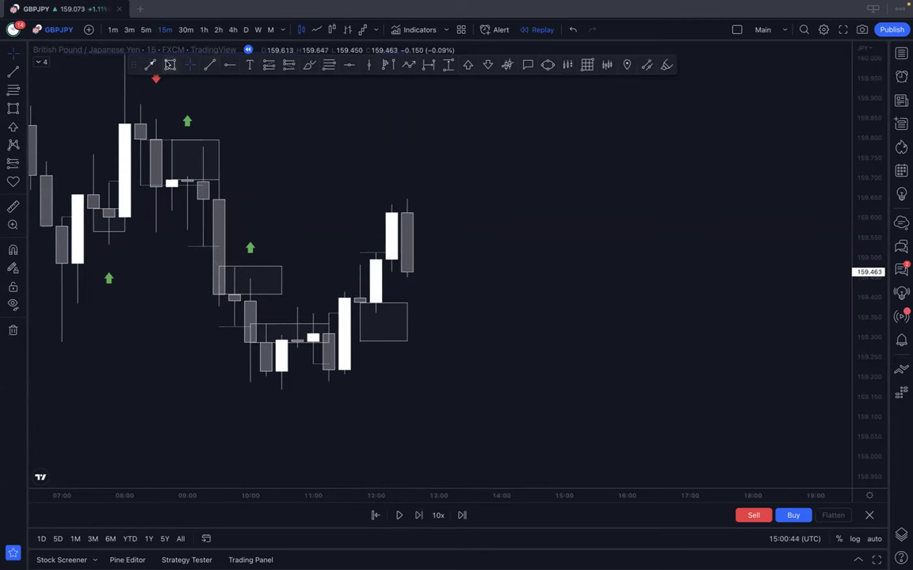
pyautogui.click(170, 65)
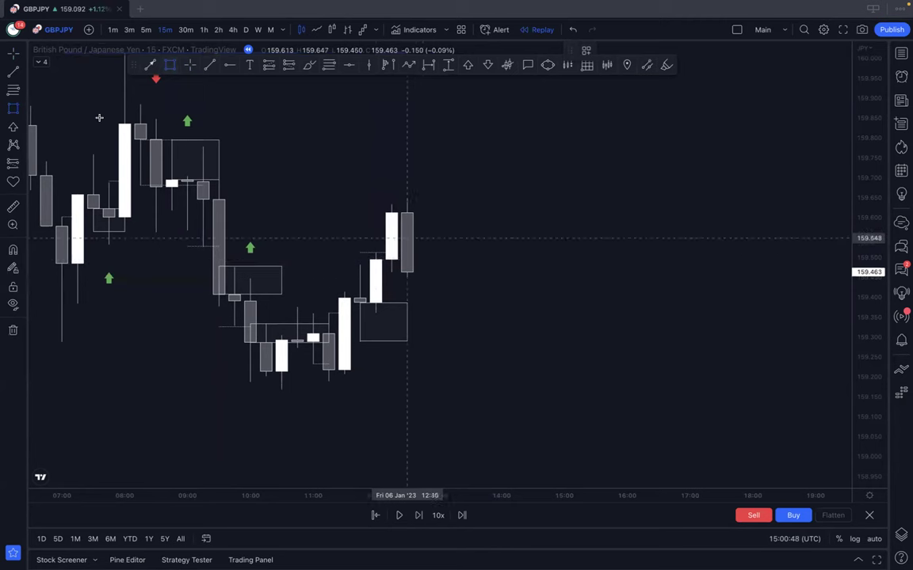
pyautogui.click(12, 54)
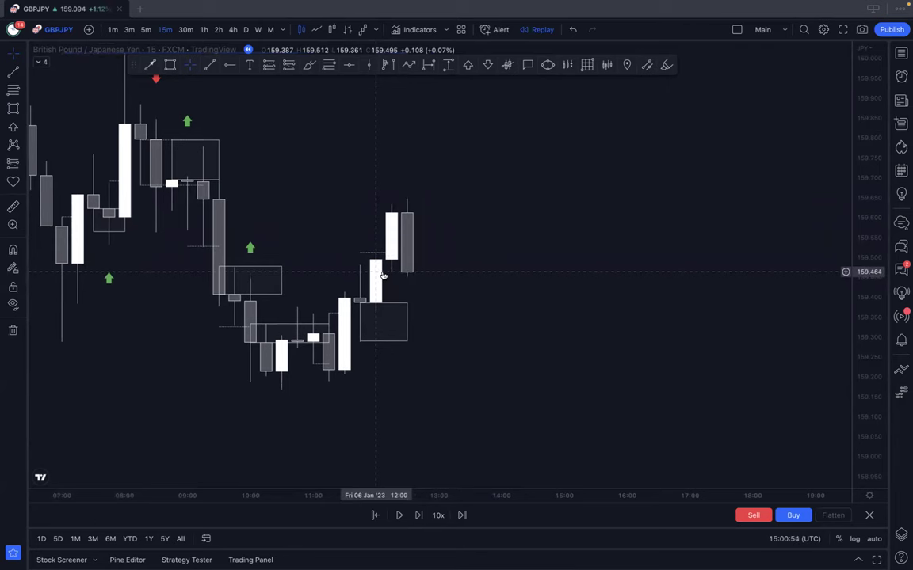
pyautogui.hotkey('alt', 't')
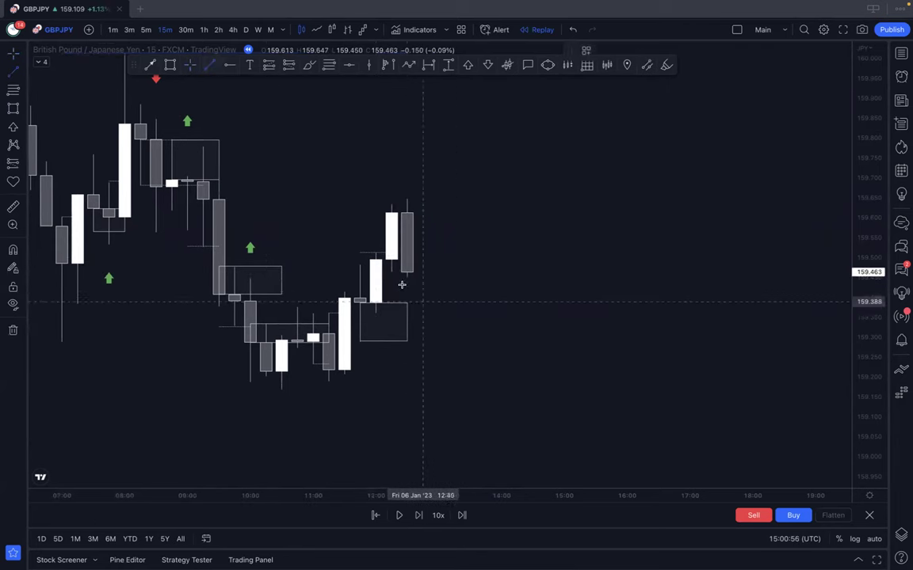
pyautogui.click(392, 272)
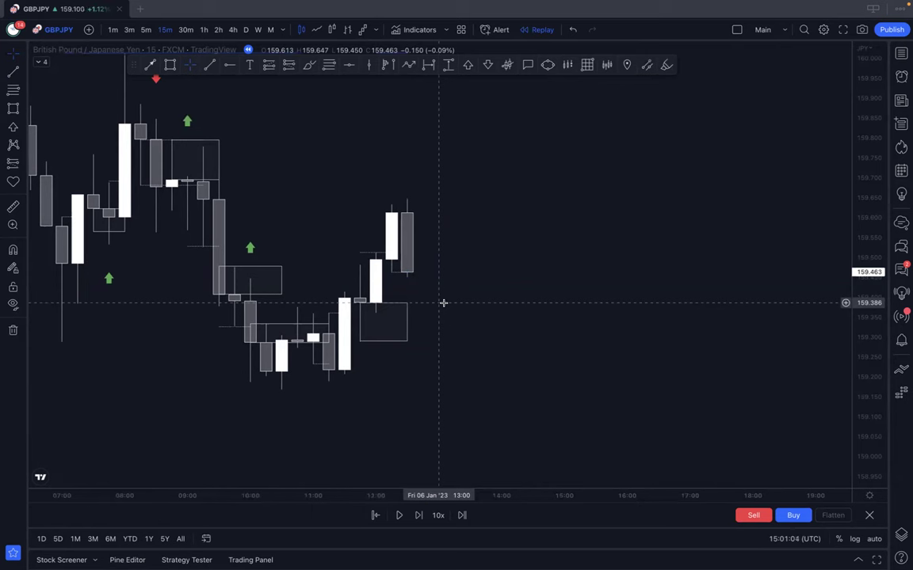
# Step: Advance to the 12:45 candle and anchor a short line at the 159.648 high
pyautogui.click(419, 514)
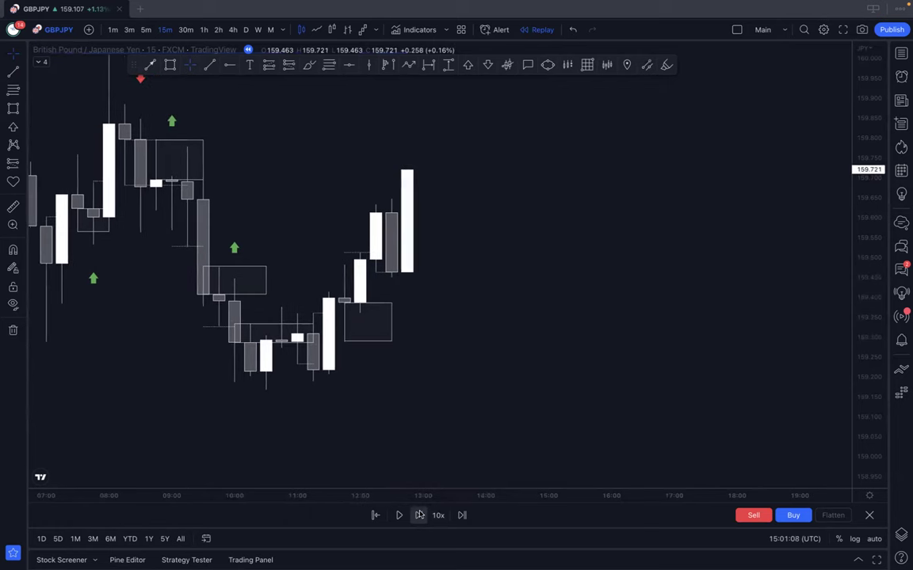
pyautogui.click(418, 515)
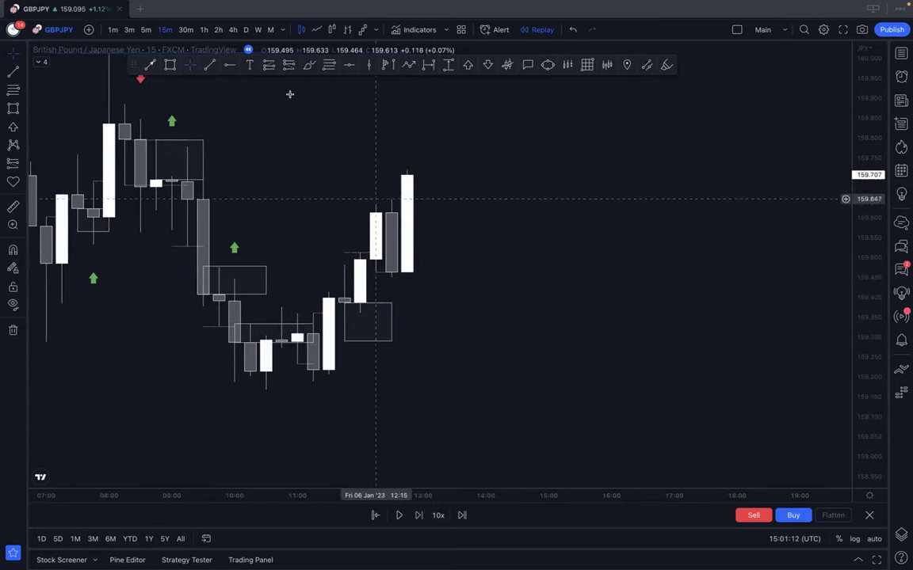
pyautogui.click(209, 65)
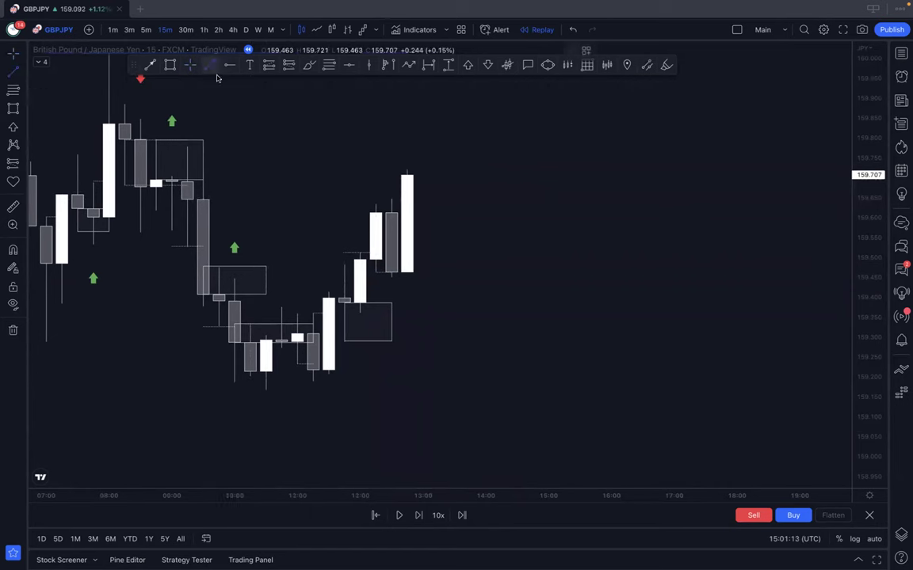
pyautogui.click(406, 198)
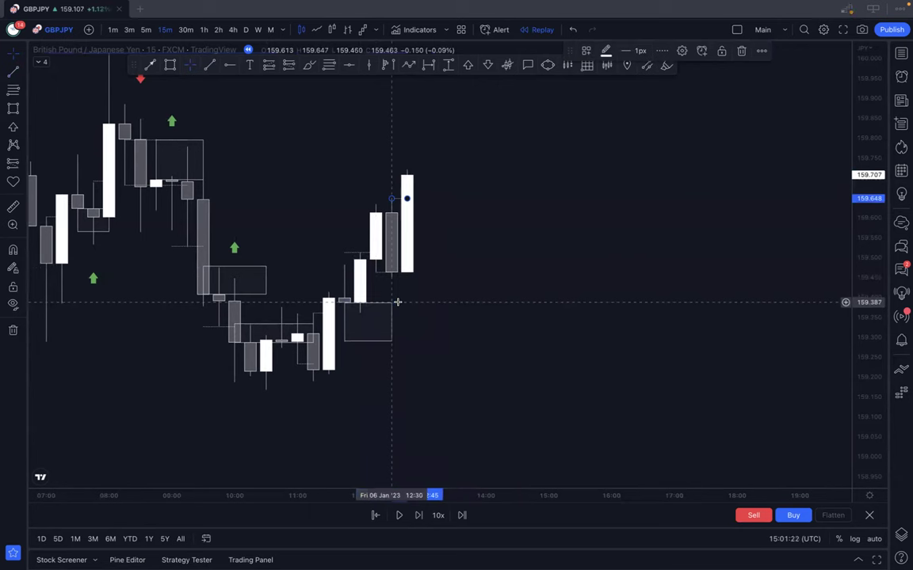
# Step: Box a zone near 159.60–159.69 beside the newest candle, advancing the replay a bar before and after
pyautogui.click(419, 515)
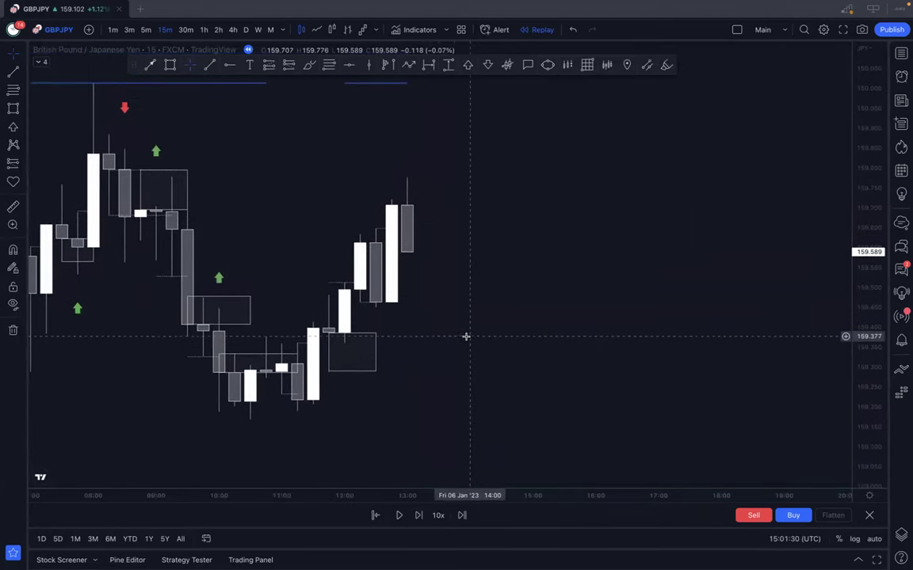
pyautogui.click(170, 65)
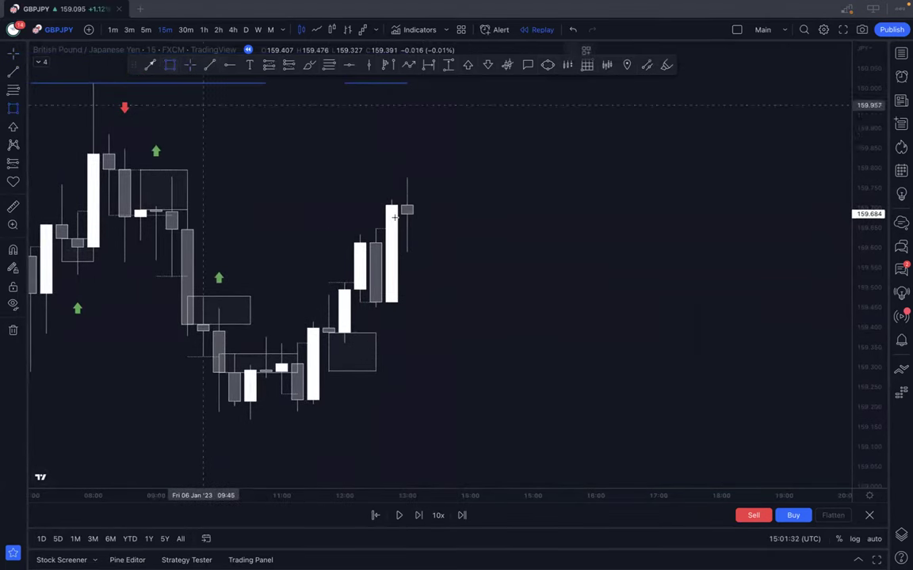
pyautogui.moveTo(406, 215); pyautogui.dragTo(470, 251)
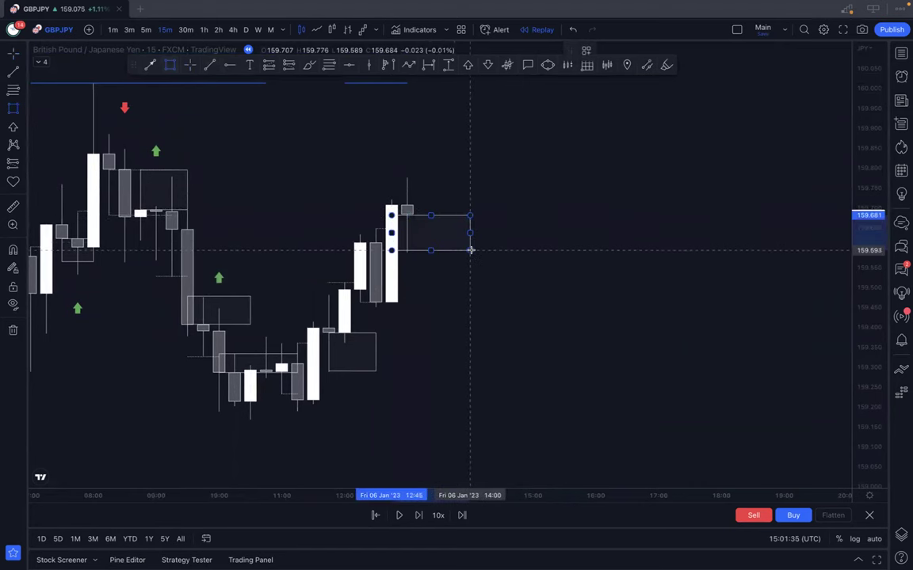
pyautogui.click(418, 516)
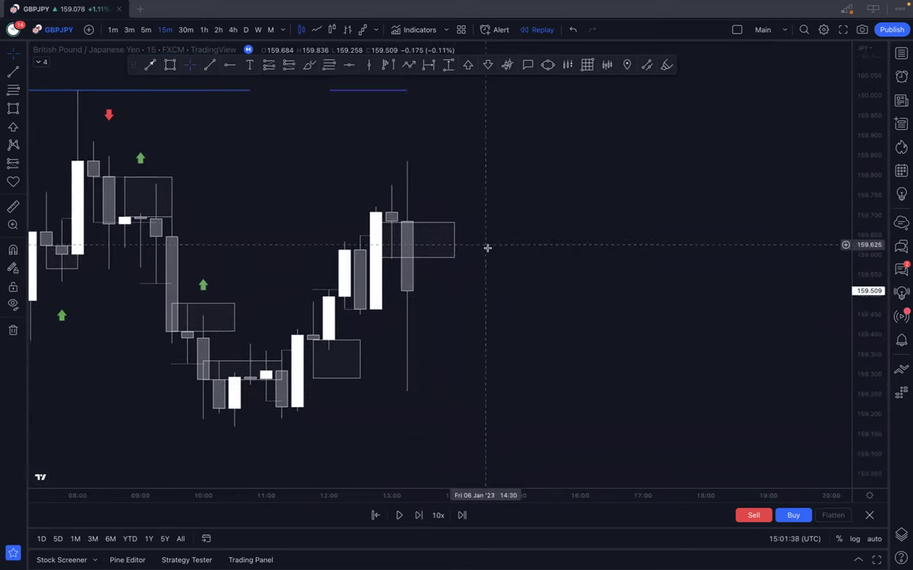
# Step: Mark a red down-arrow above the latest wick and green up-arrows under the 11:00 and 12:00 bars
pyautogui.click(469, 65)
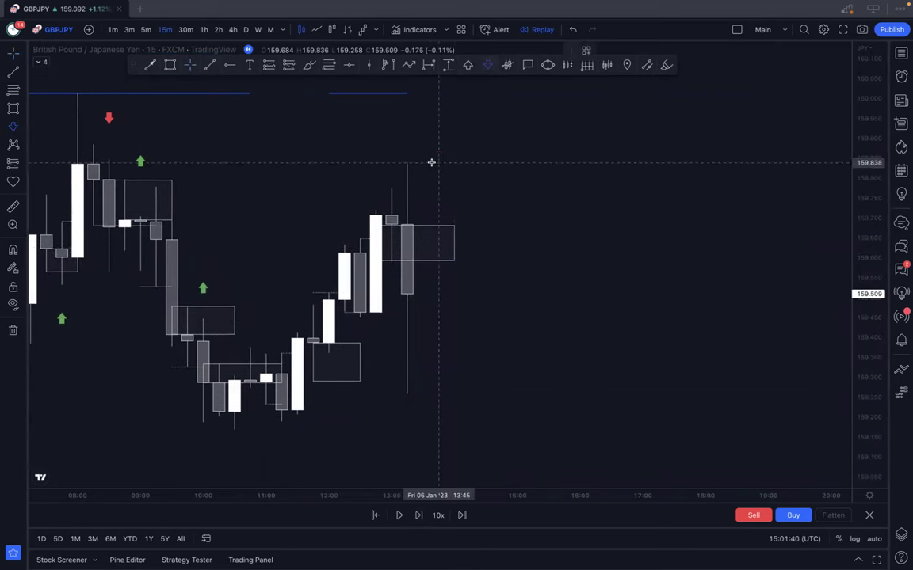
pyautogui.click(436, 160)
pyautogui.click(266, 334)
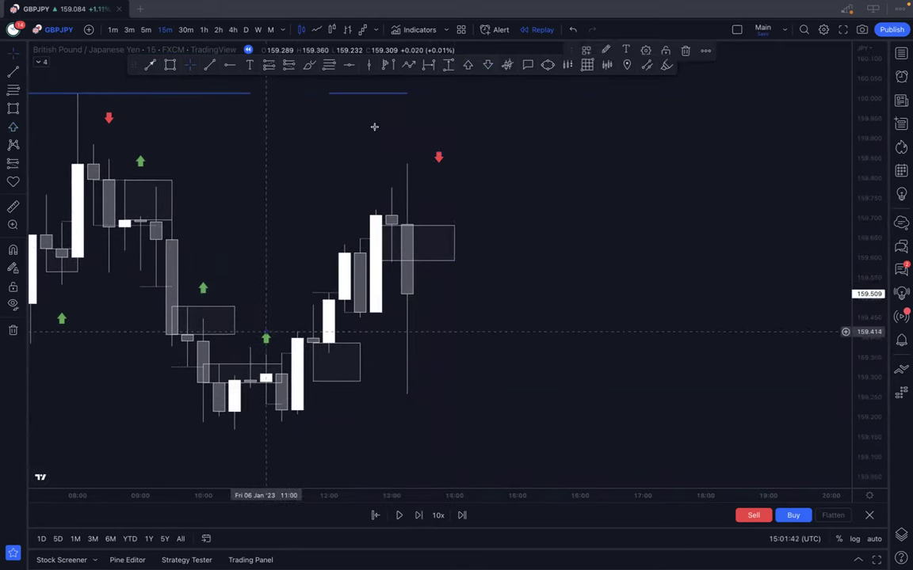
pyautogui.click(465, 65)
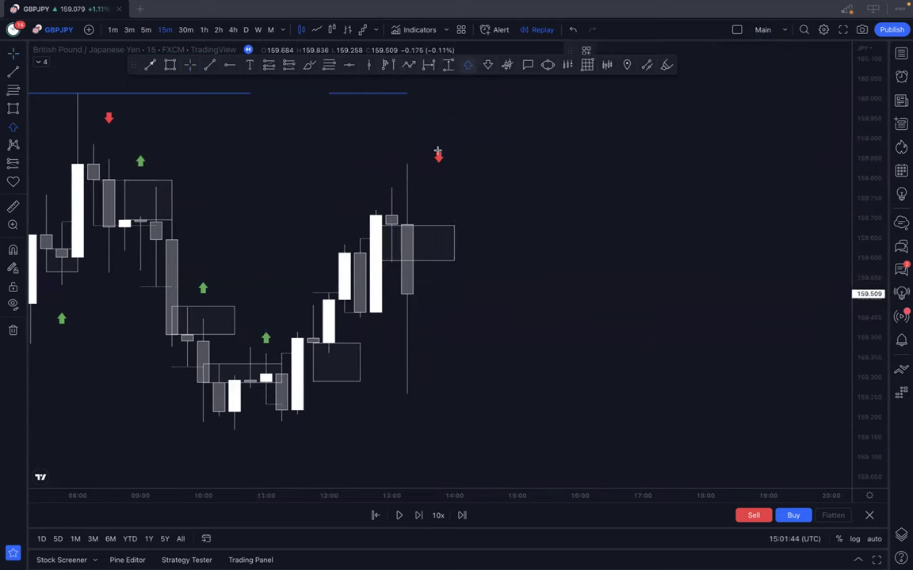
pyautogui.click(329, 412)
pyautogui.hscroll(1, 485, 288)
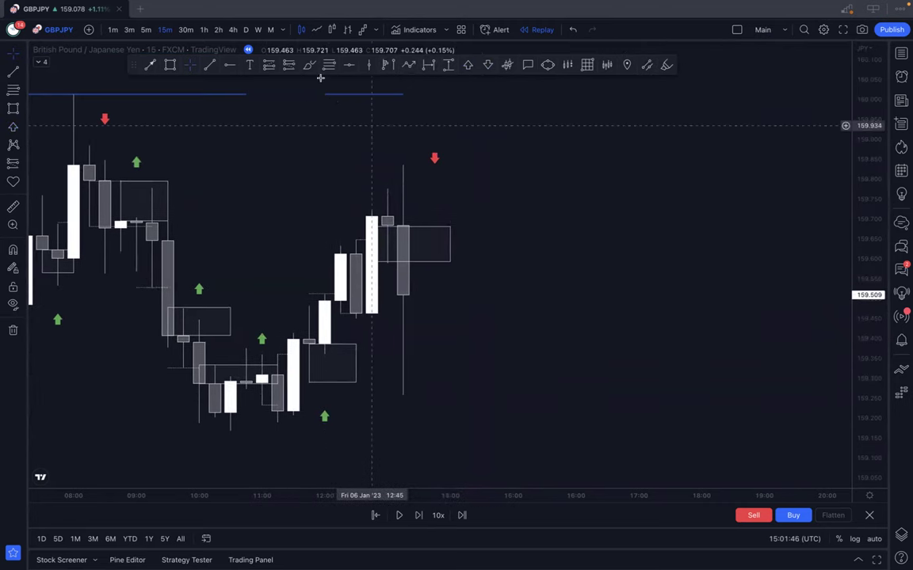
# Step: Finish the short line at 159.590 inside the zone
pyautogui.click(401, 262)
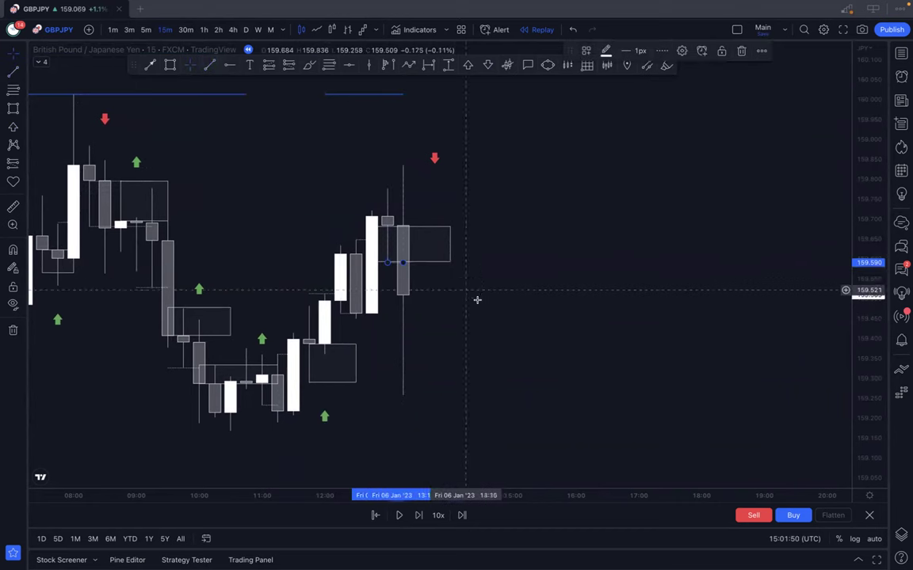
pyautogui.scroll(-2, 477, 299)
pyautogui.hscroll(-5, 477, 300)
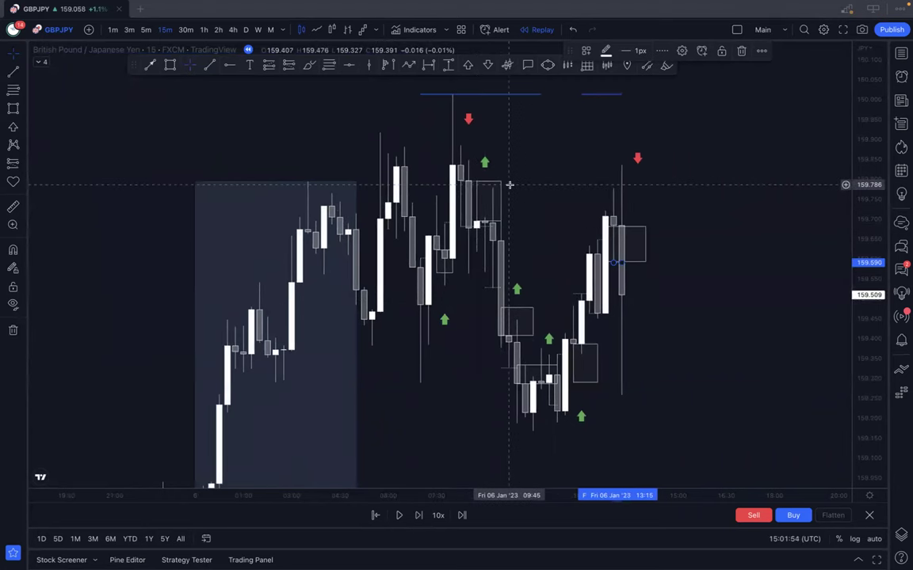
# Step: Trim the 159.59–159.68 rectangle zone to end at the latest bearish candle
pyautogui.hscroll(4, 578, 197)
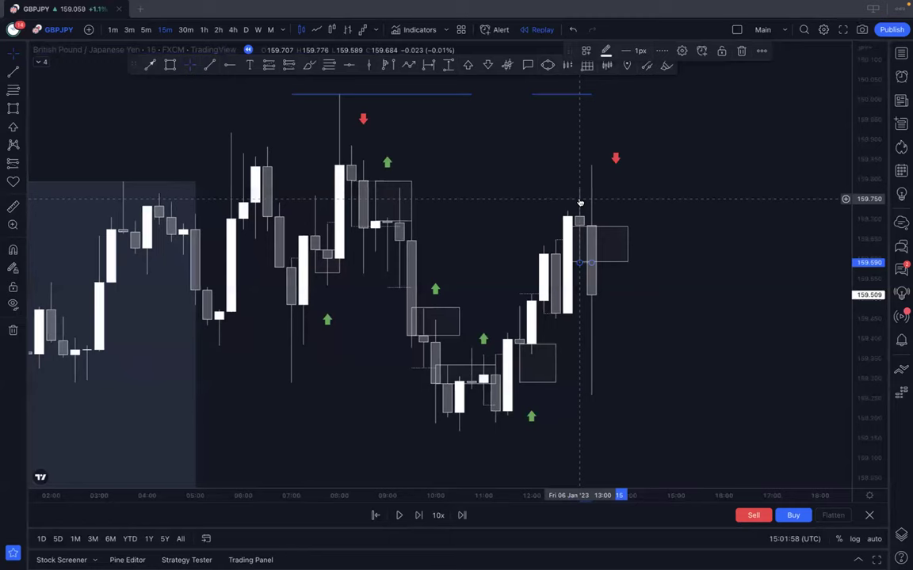
pyautogui.hscroll(6, 578, 200)
pyautogui.hscroll(-2, 505, 240)
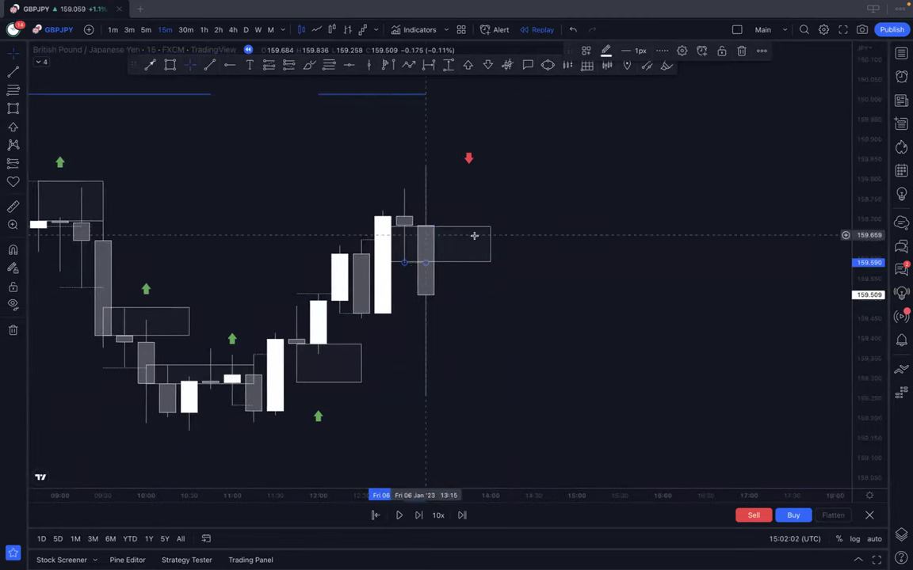
pyautogui.moveTo(488, 243); pyautogui.dragTo(432, 245)
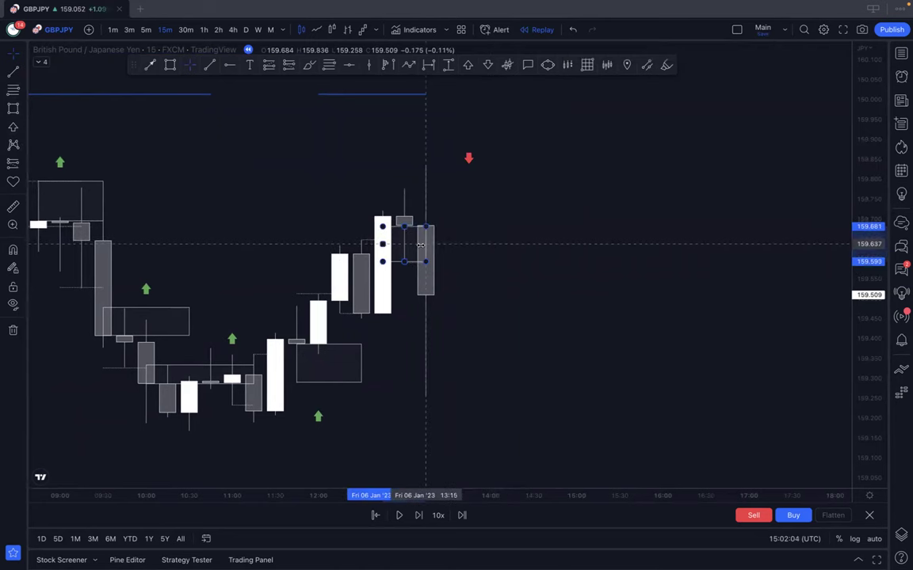
pyautogui.click(472, 245)
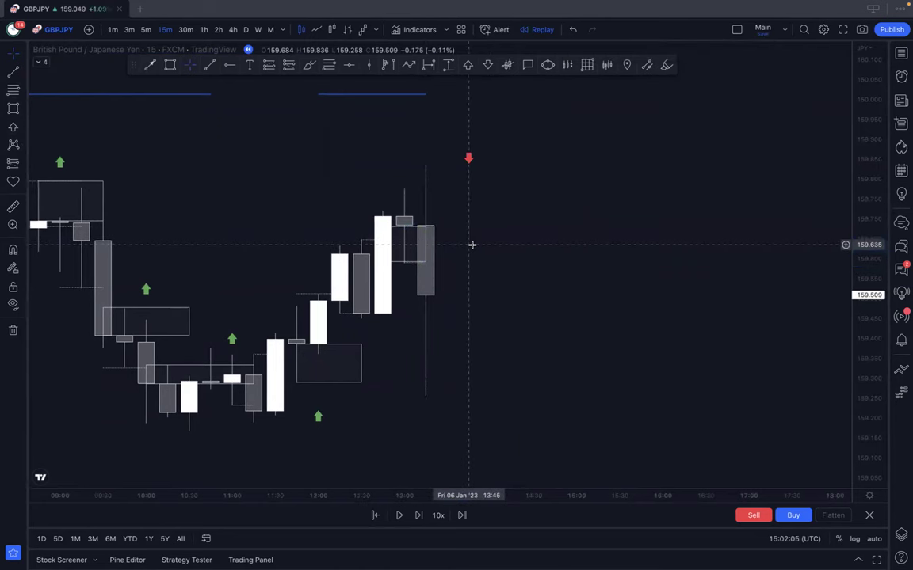
# Step: Reveal the tall bearish news candle and rescale the price axis to fit the whole drop
pyautogui.click(419, 516)
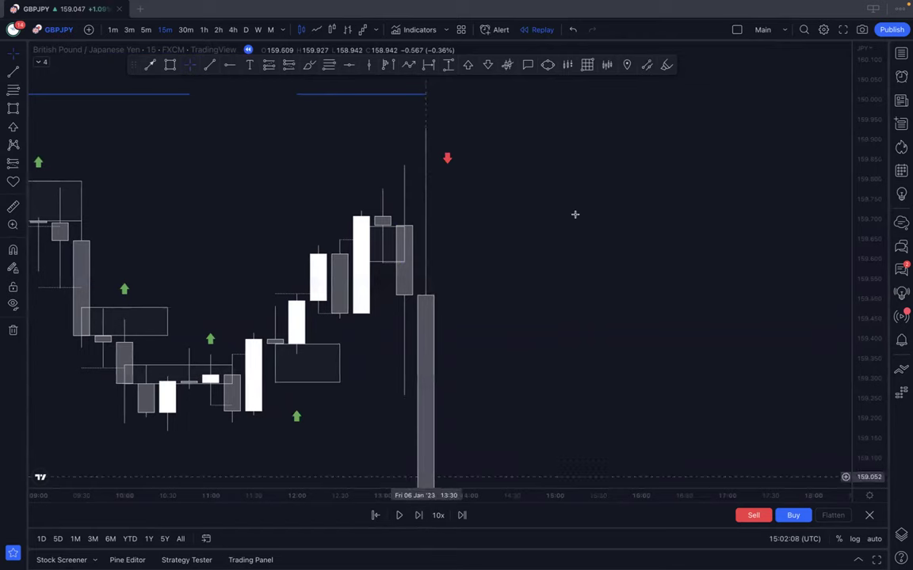
pyautogui.moveTo(518, 199); pyautogui.dragTo(565, 168)
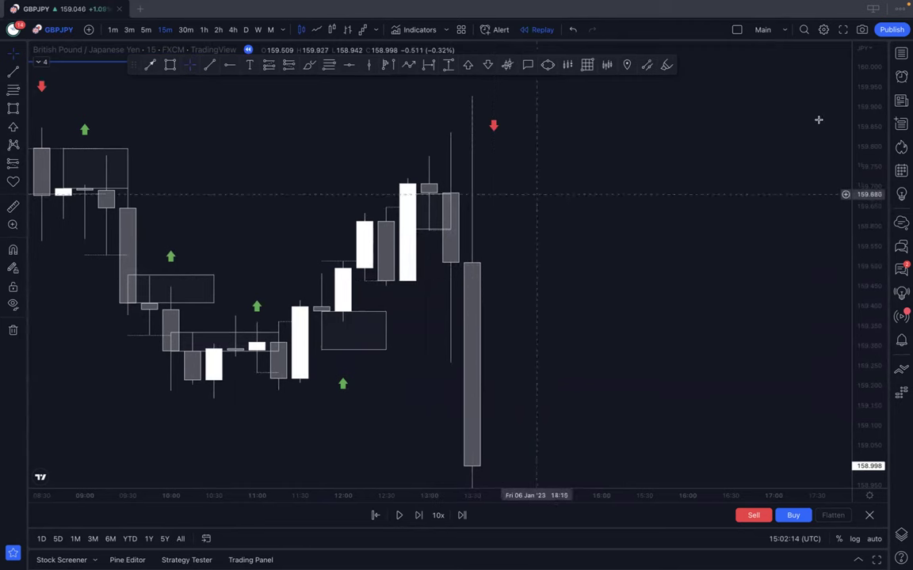
pyautogui.moveTo(872, 202); pyautogui.dragTo(880, 252)
pyautogui.moveTo(641, 271); pyautogui.dragTo(586, 257)
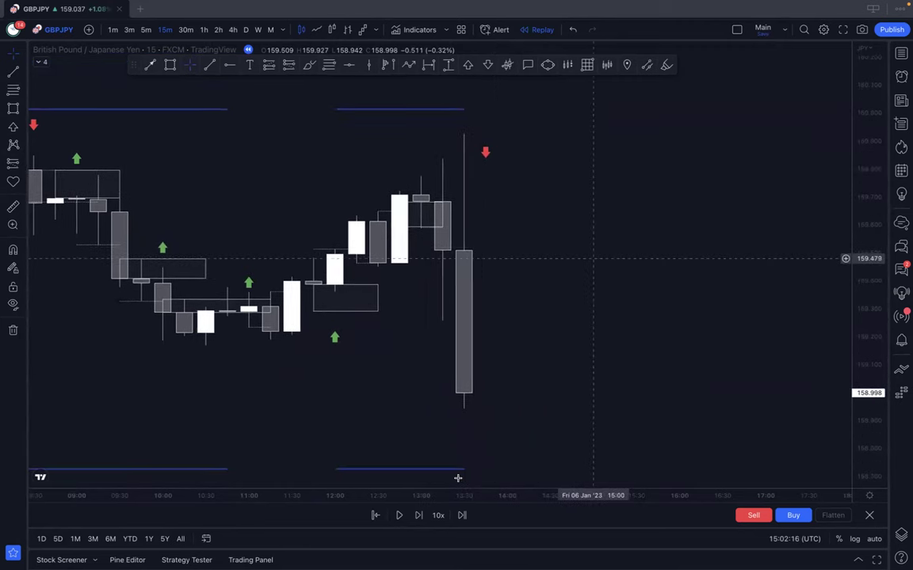
# Step: Advance two bars to a small bar near 158.9 and a rebound to about 159.18
pyautogui.click(419, 516)
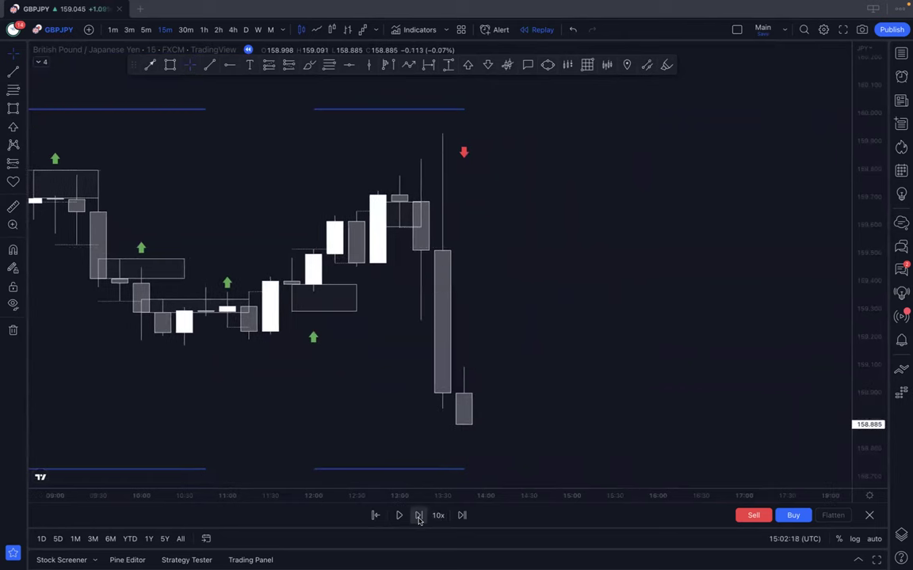
pyautogui.click(419, 515)
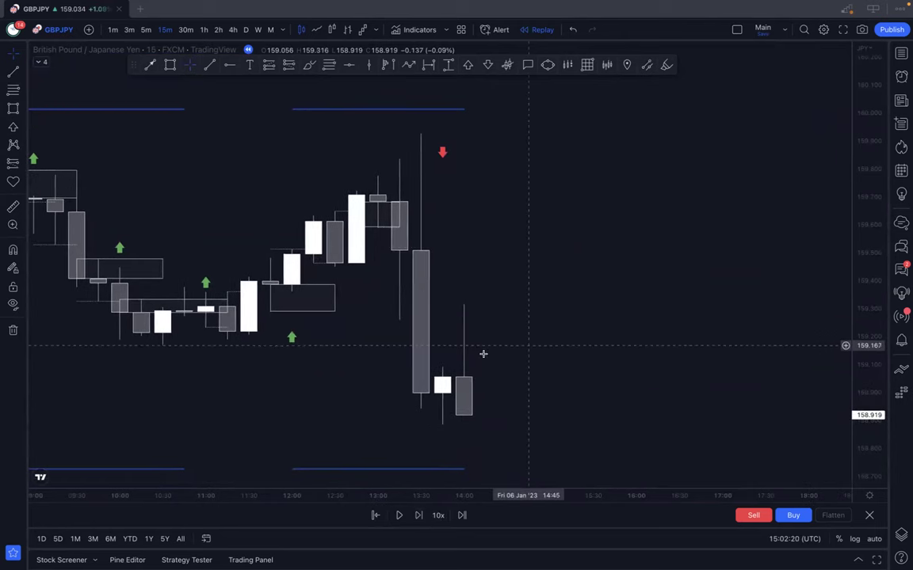
pyautogui.moveTo(504, 289); pyautogui.dragTo(505, 179)
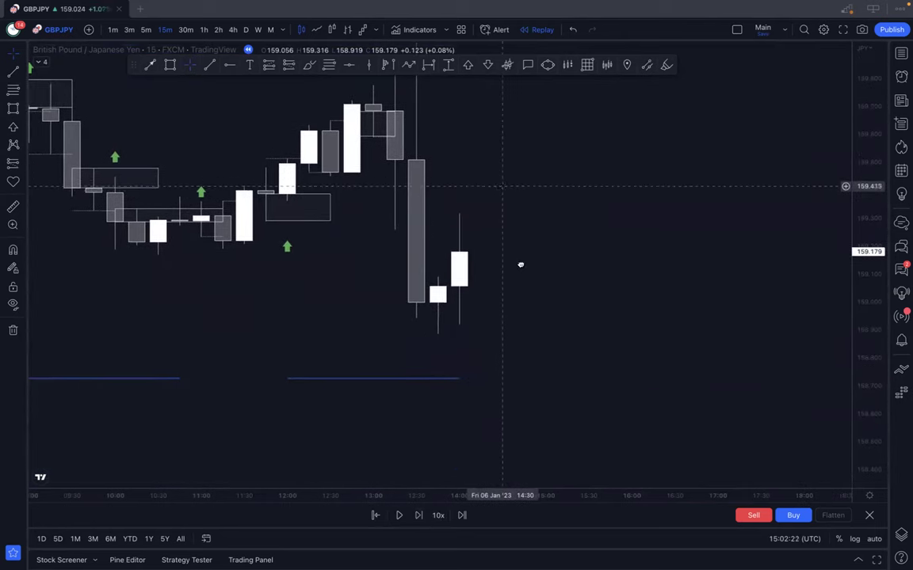
pyautogui.scroll(-5, 521, 293)
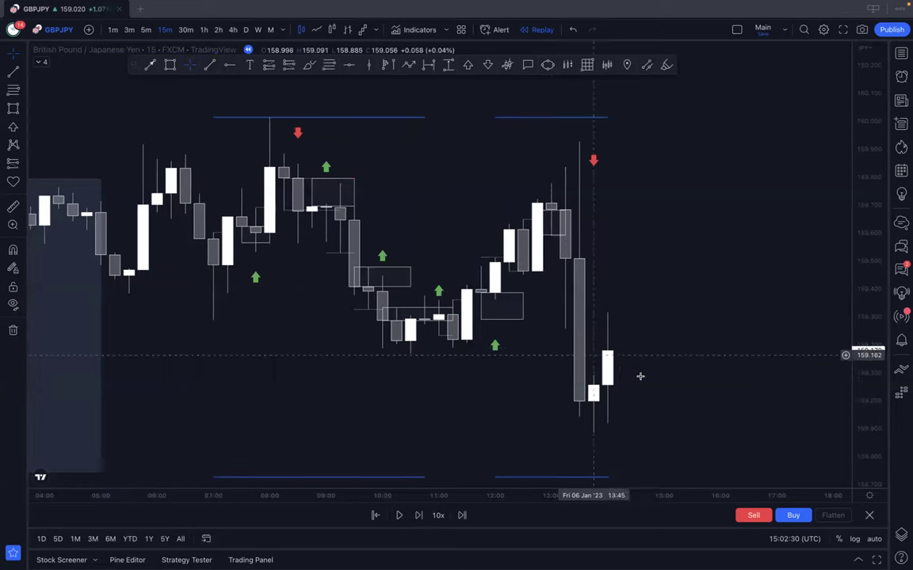
# Step: Zoom out horizontally to show the full day from midnight through the news drop
pyautogui.scroll(-1, 690, 341)
pyautogui.scroll(-3, 691, 340)
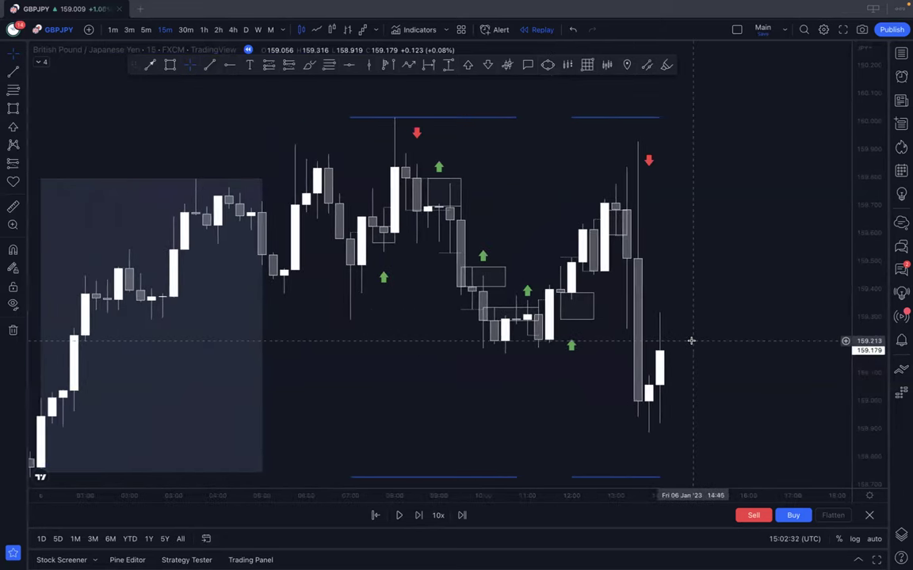